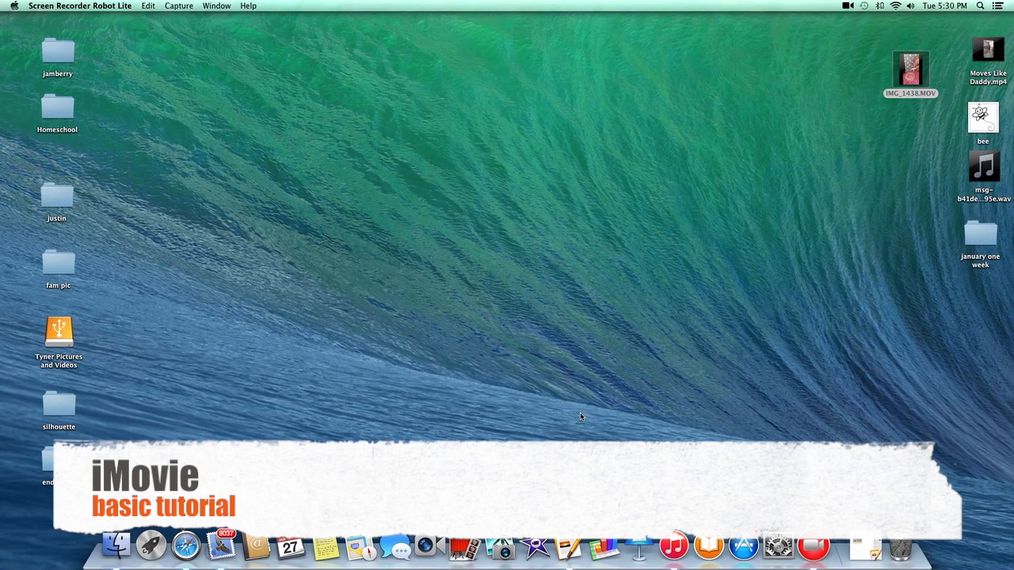
Open iMovie and create a new trailer from the Retro template in the 9-4-14 event, keeping the suggested name.
left_click(538, 542)
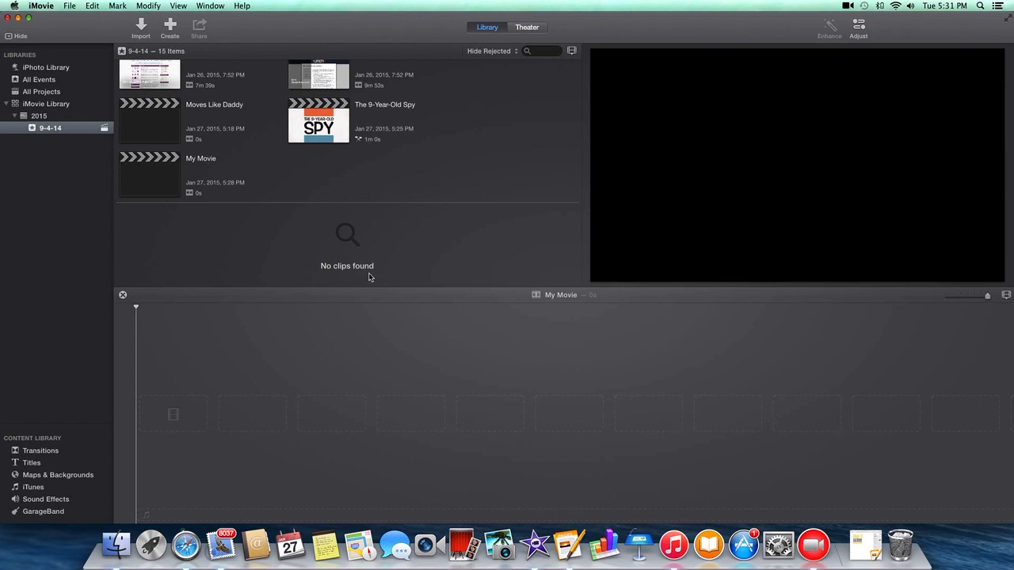
left_click(170, 27)
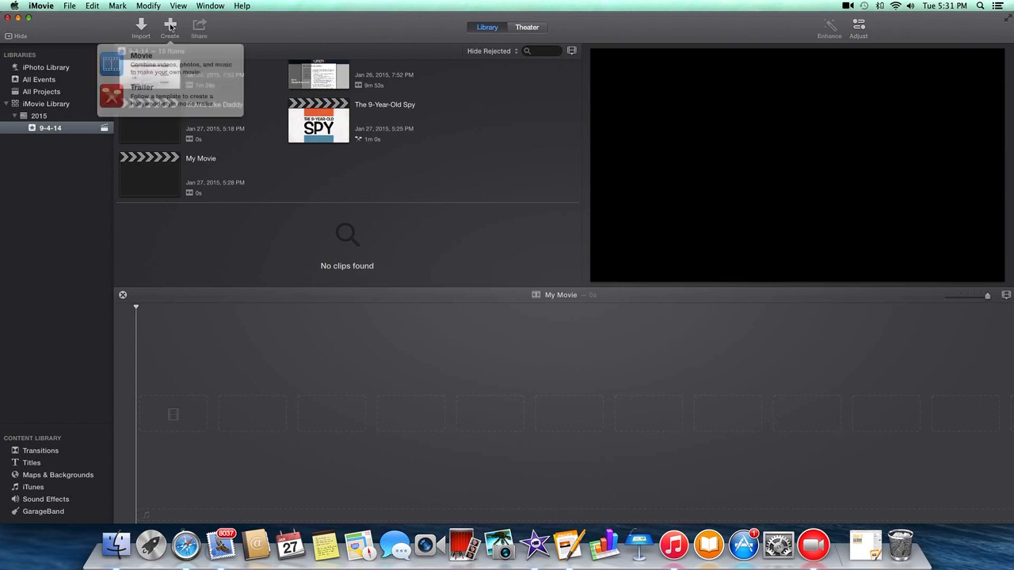
left_click(172, 97)
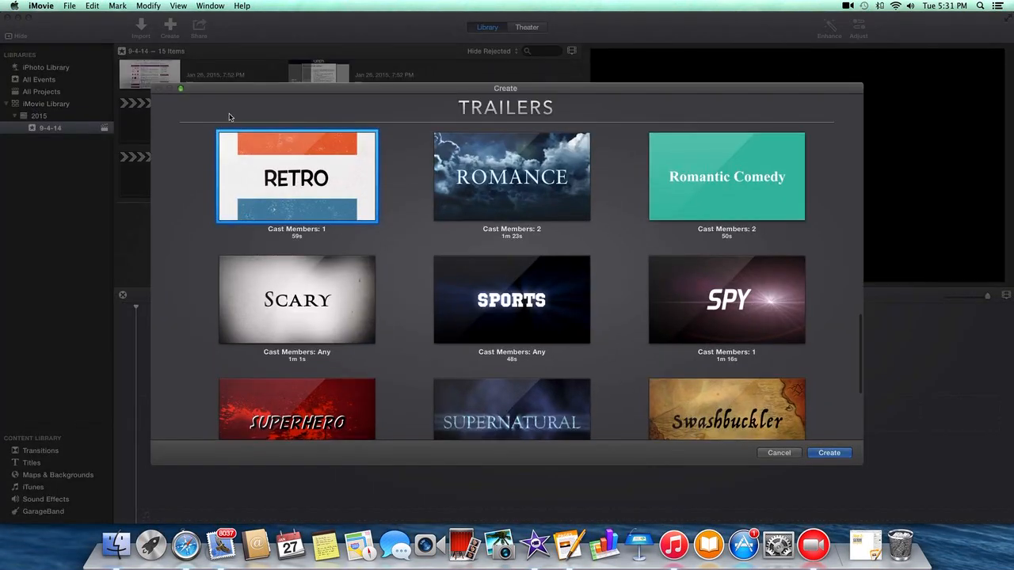
mouse_move(299, 152)
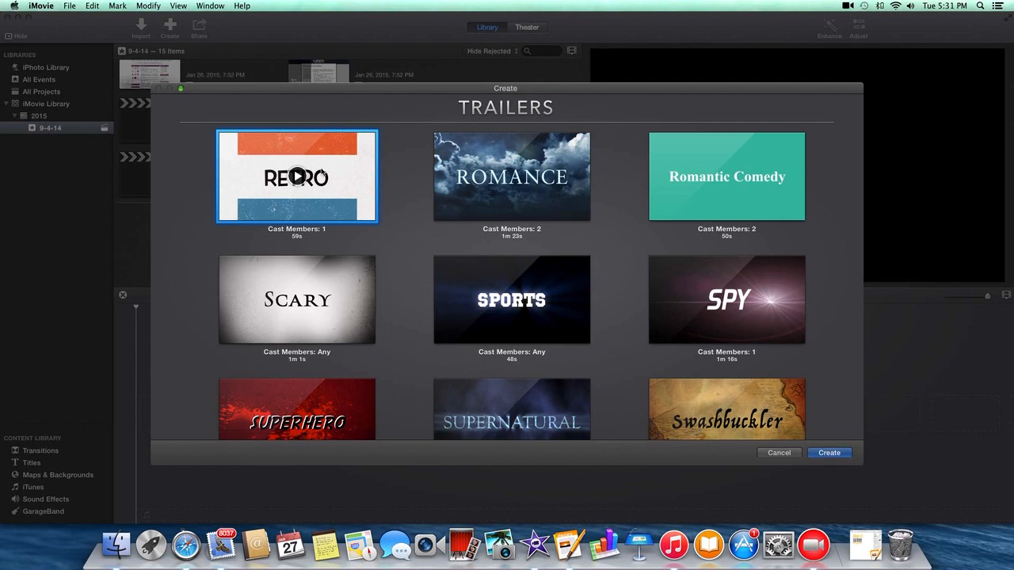
left_click(828, 456)
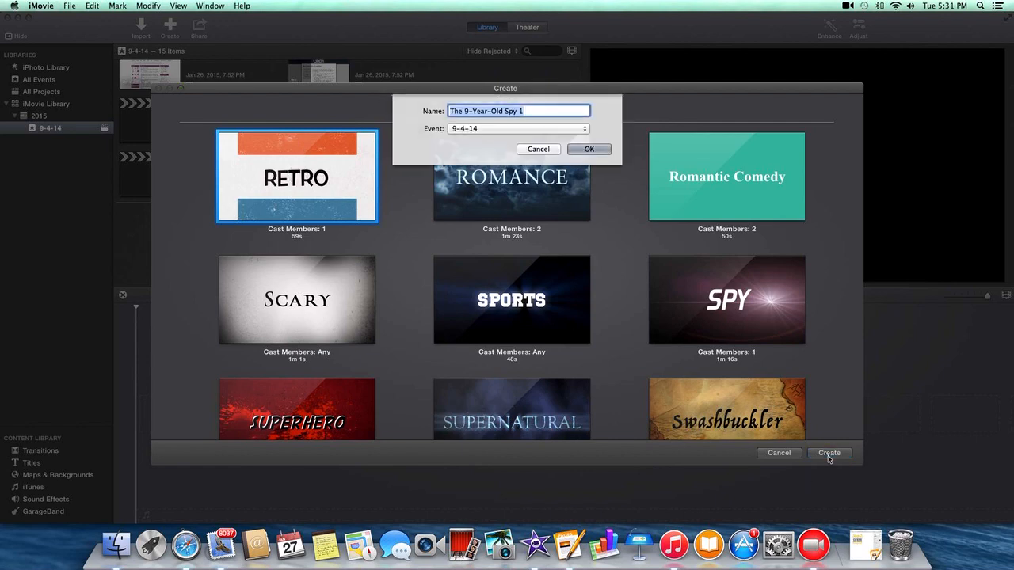
left_click(607, 154)
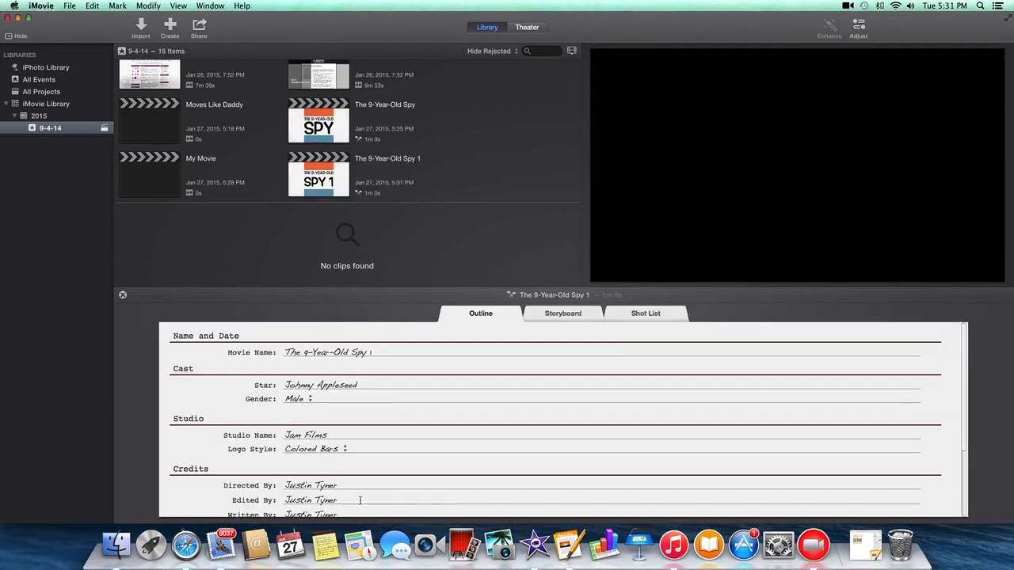
Examine the Retro trailer's storyboard and its shot list to see which clips it needs.
left_click(561, 316)
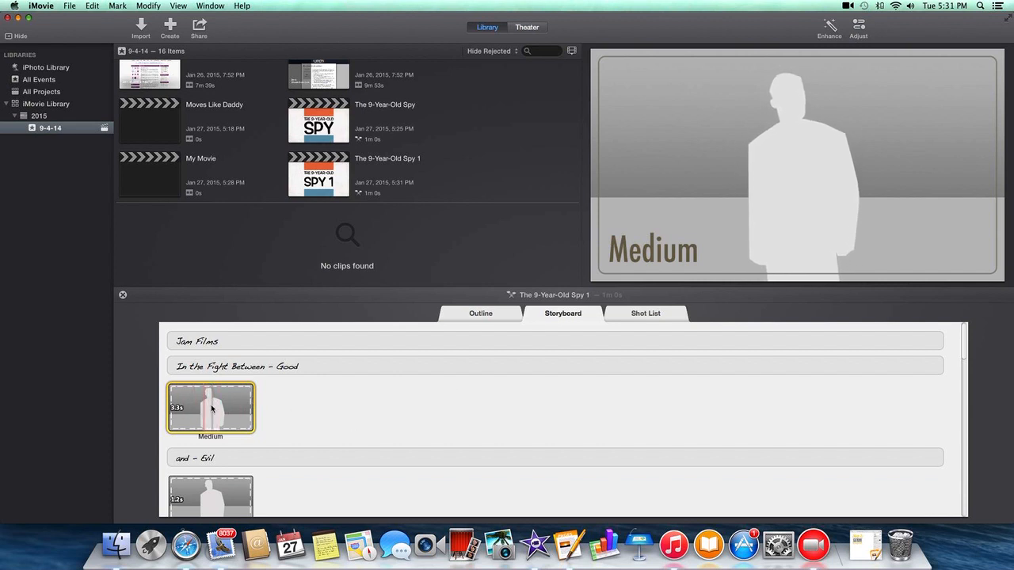
scroll(237, 408, "down", 2)
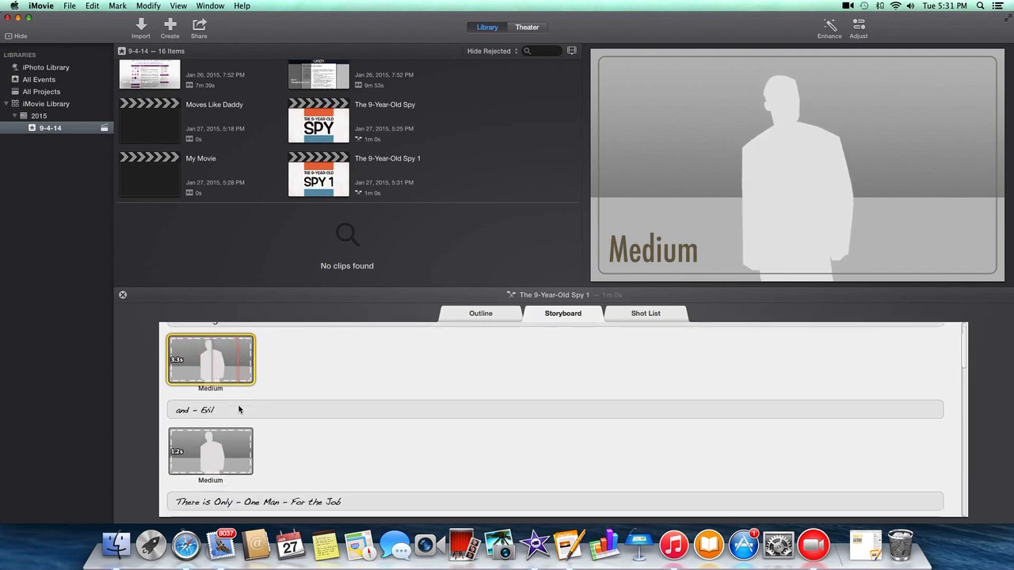
scroll(239, 409, "down", 13)
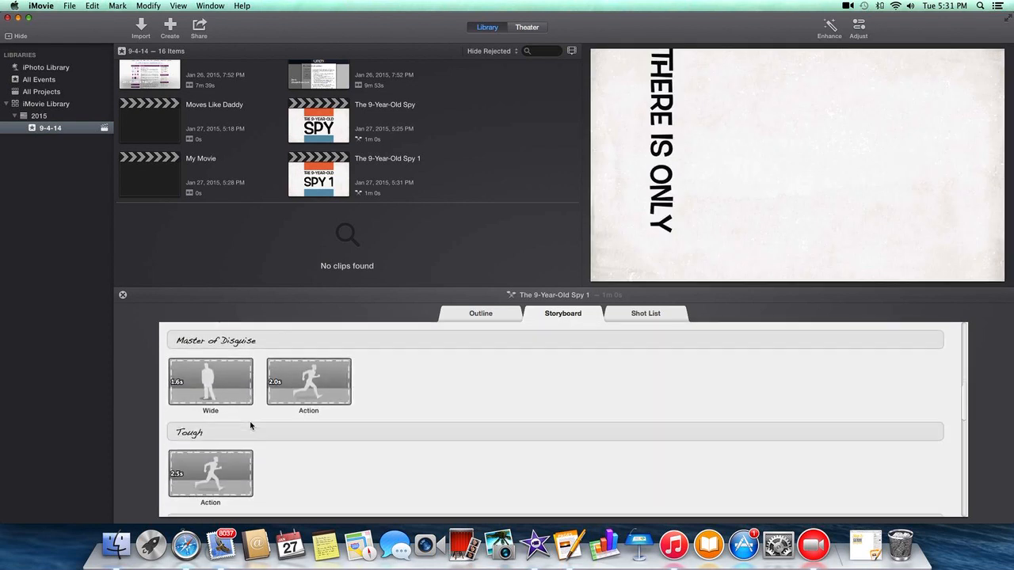
scroll(250, 425, "down", 1)
left_click(637, 315)
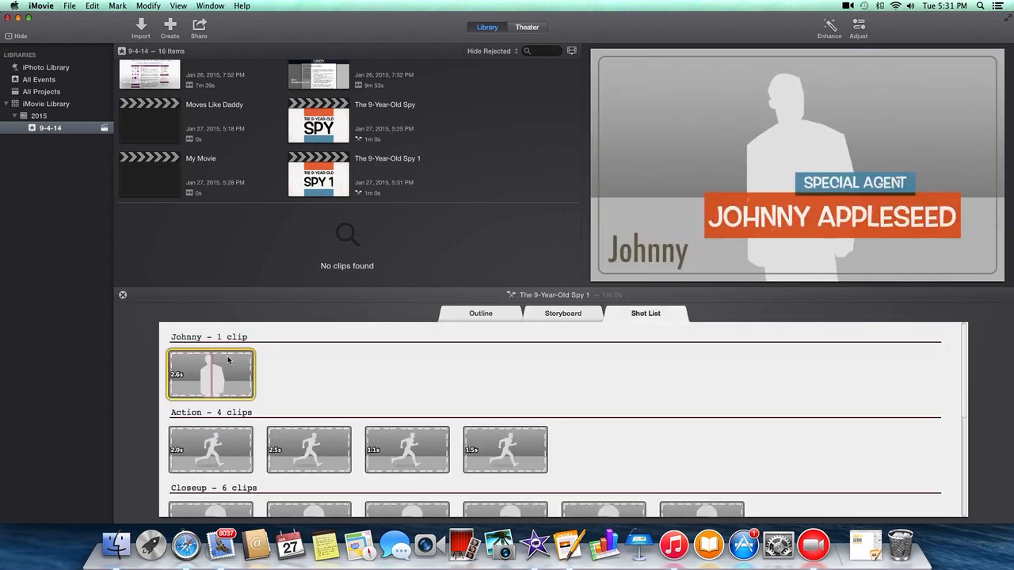
scroll(554, 443, "down", 2)
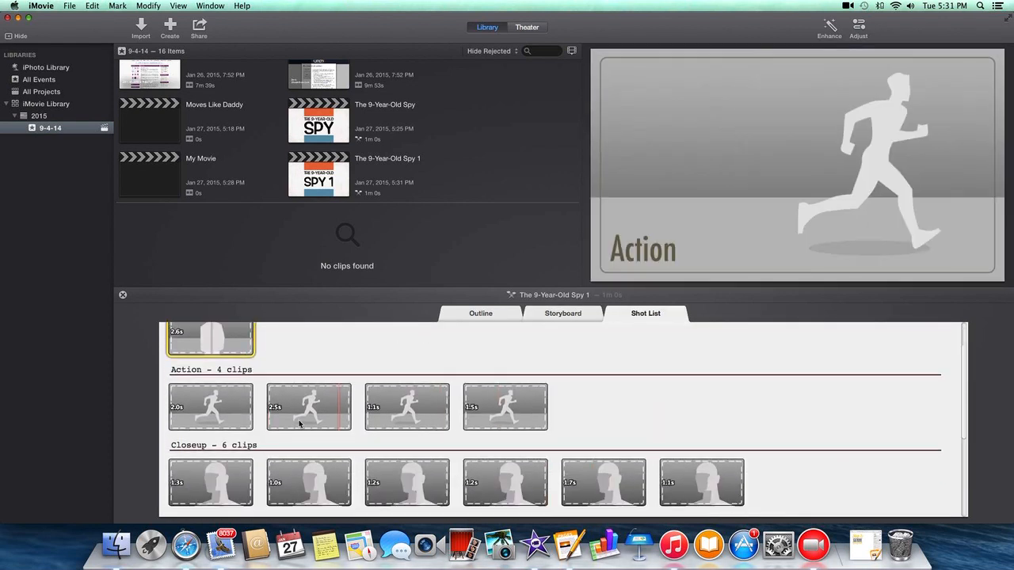
Return to the trailer's storyboard and play the opening section in the viewer.
left_click(567, 316)
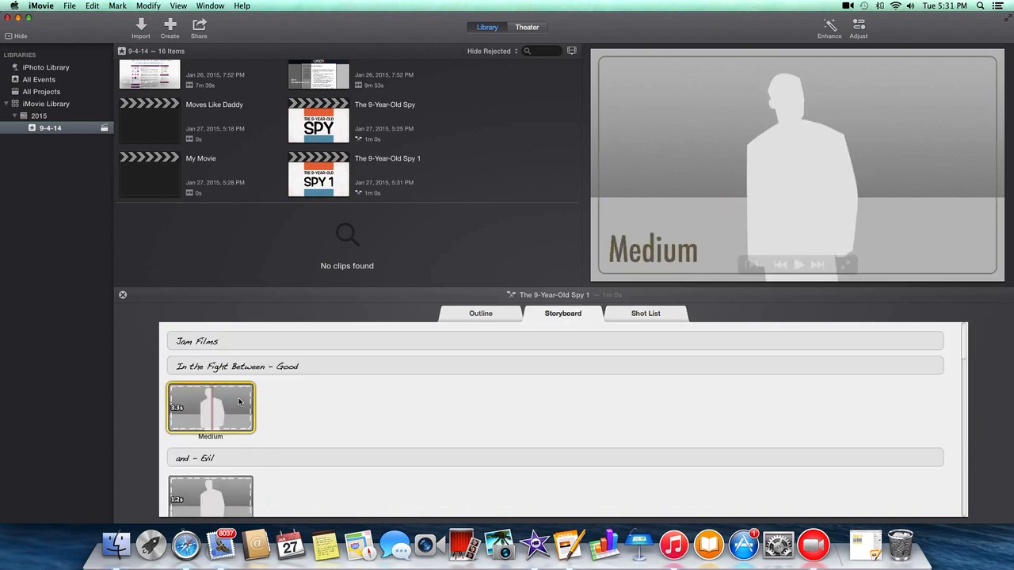
left_click(785, 271)
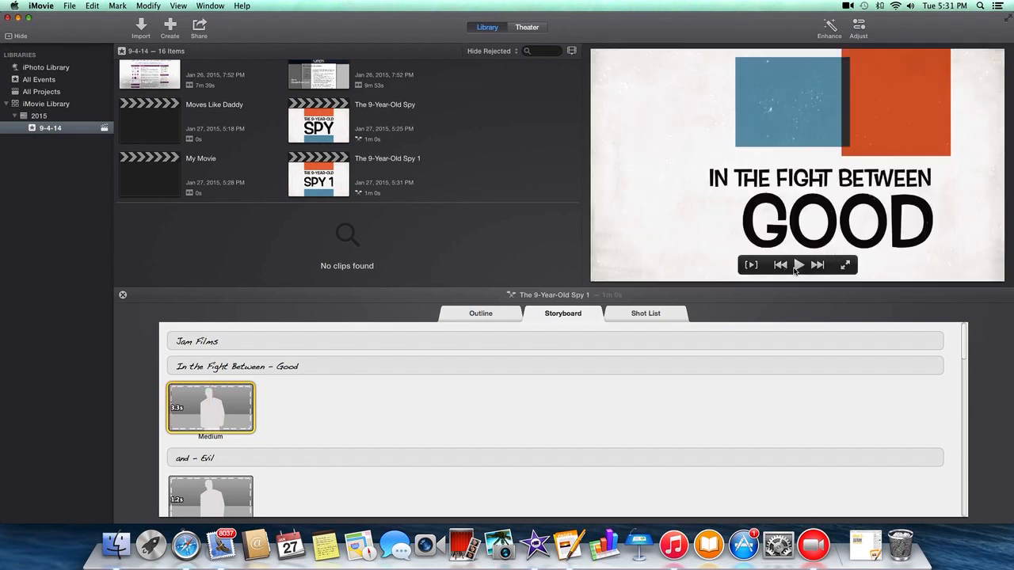
left_click(800, 266)
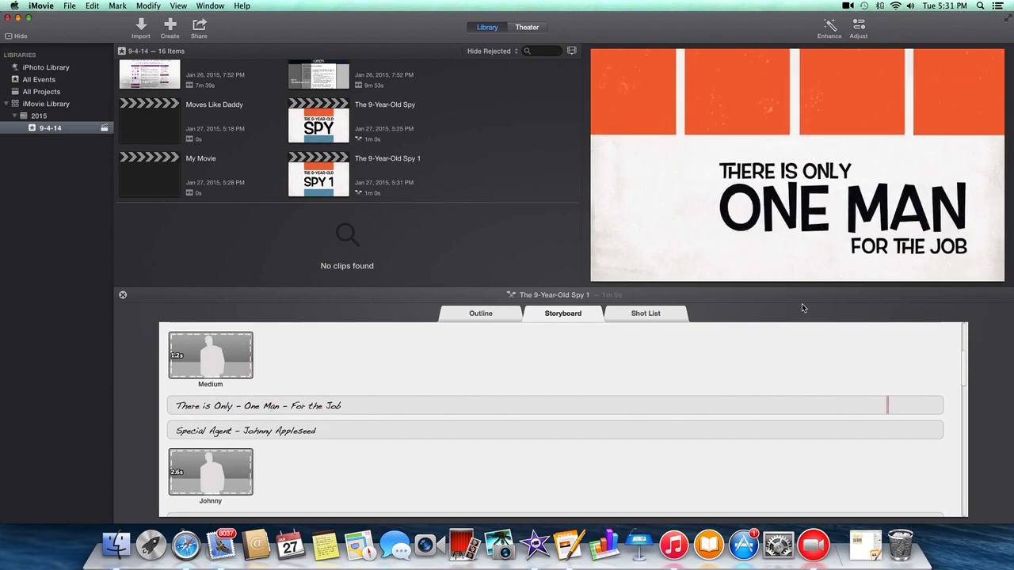
left_click(798, 271)
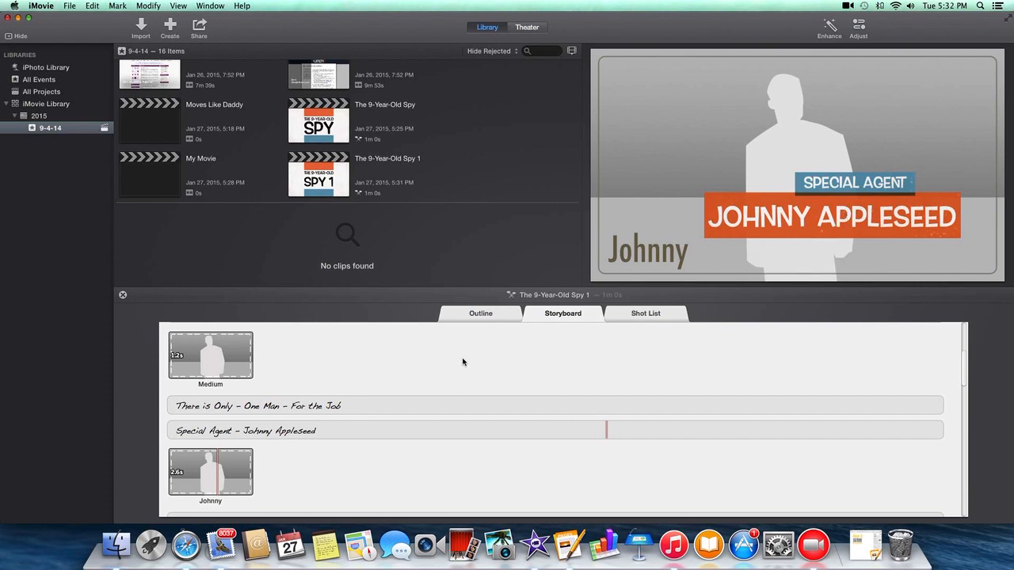
mouse_move(822, 267)
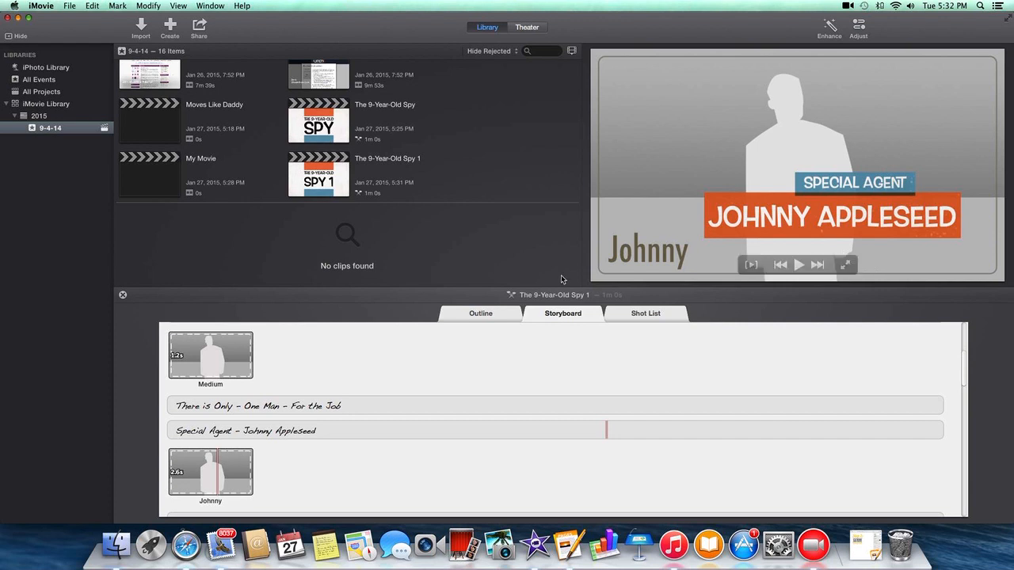
Create a new movie with the Modern theme in the 9-4-14 event, keeping the suggested name.
left_click(173, 34)
left_click(139, 67)
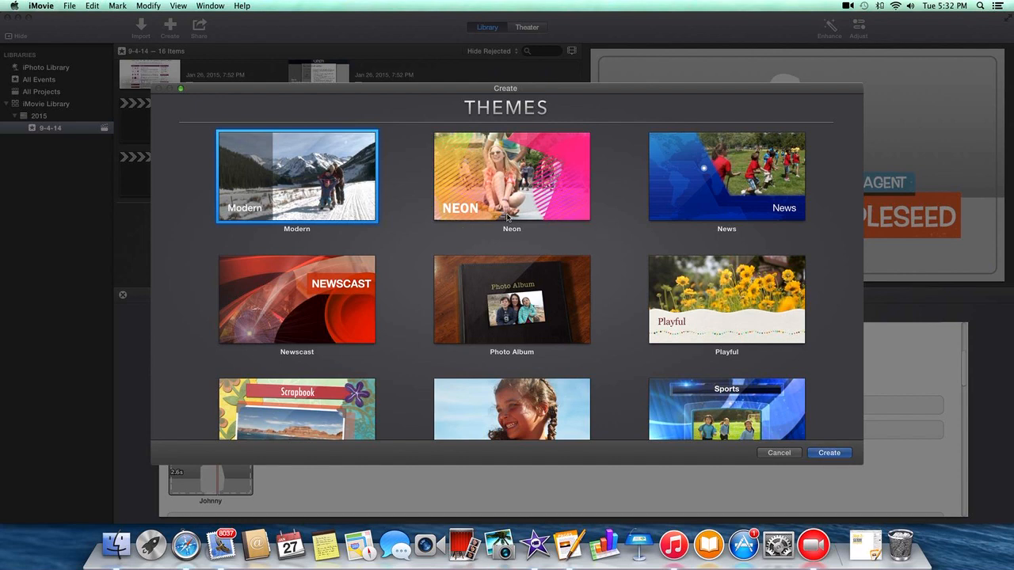
scroll(396, 195, "up", 5)
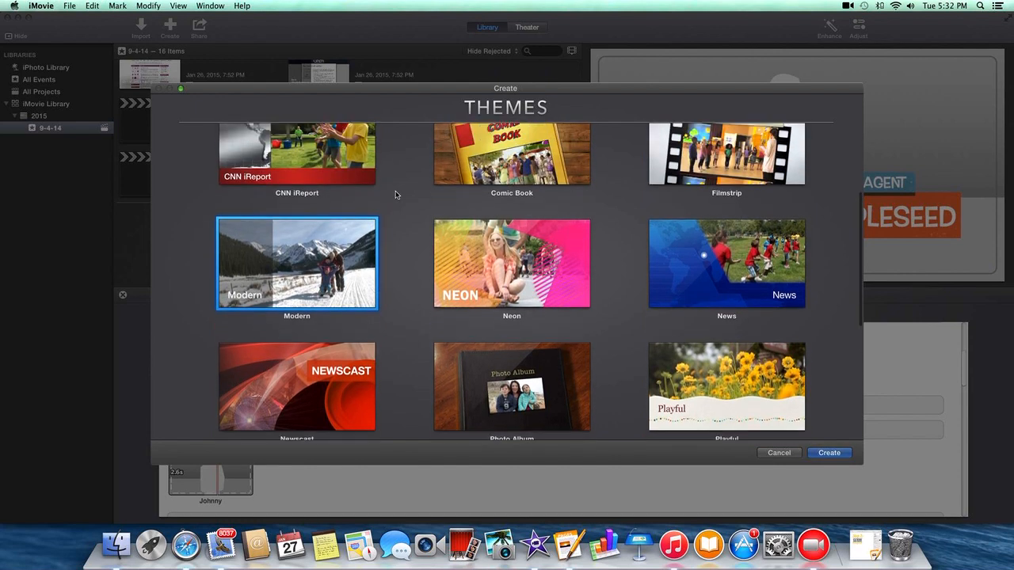
left_click(319, 184)
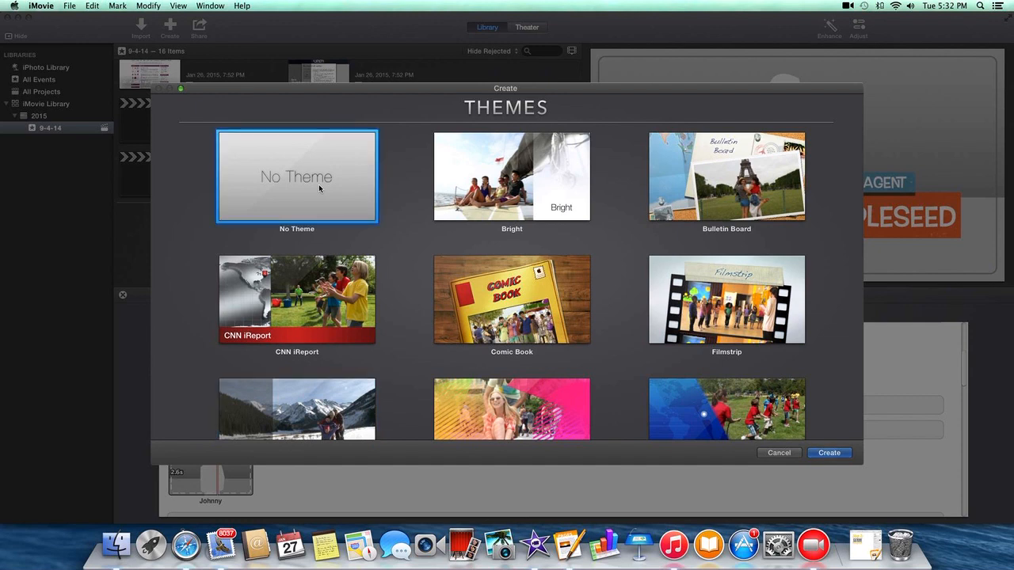
scroll(382, 270, "down", 3)
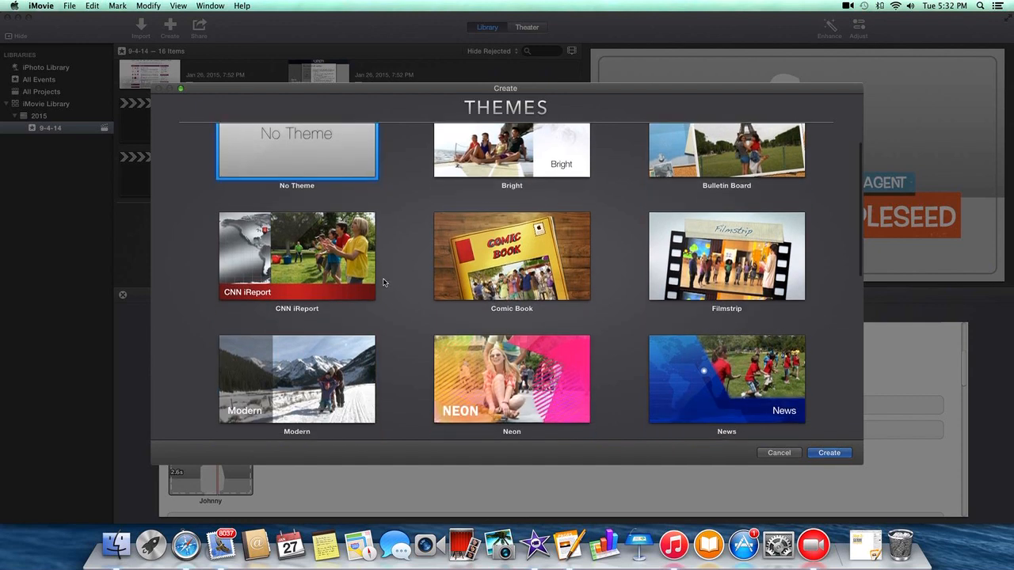
scroll(384, 282, "down", 2)
left_click(297, 325)
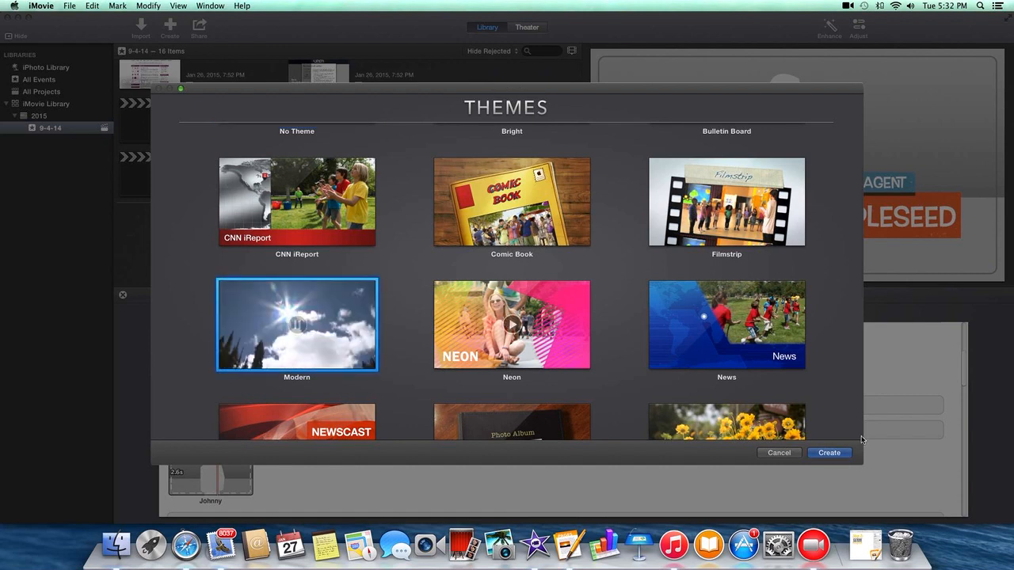
left_click(830, 453)
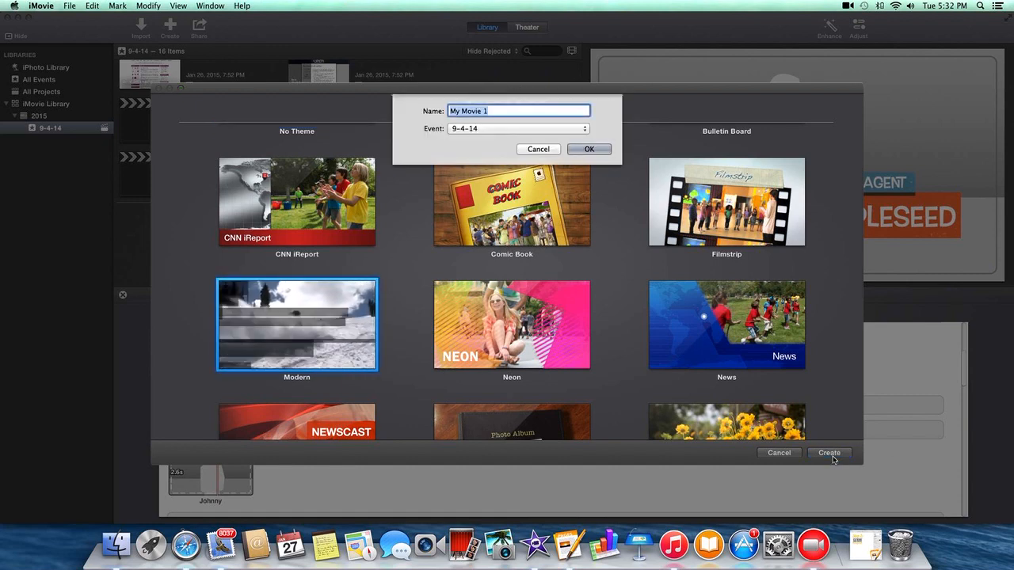
left_click(590, 151)
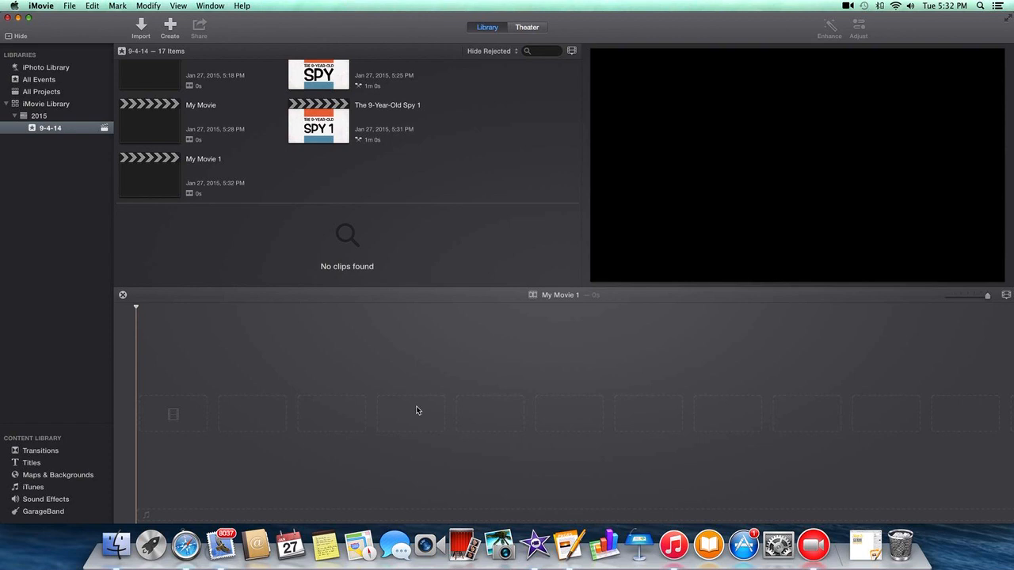
Import the video IMG_1438.MOV from the Desktop into the 9-4-14 event.
left_click(141, 30)
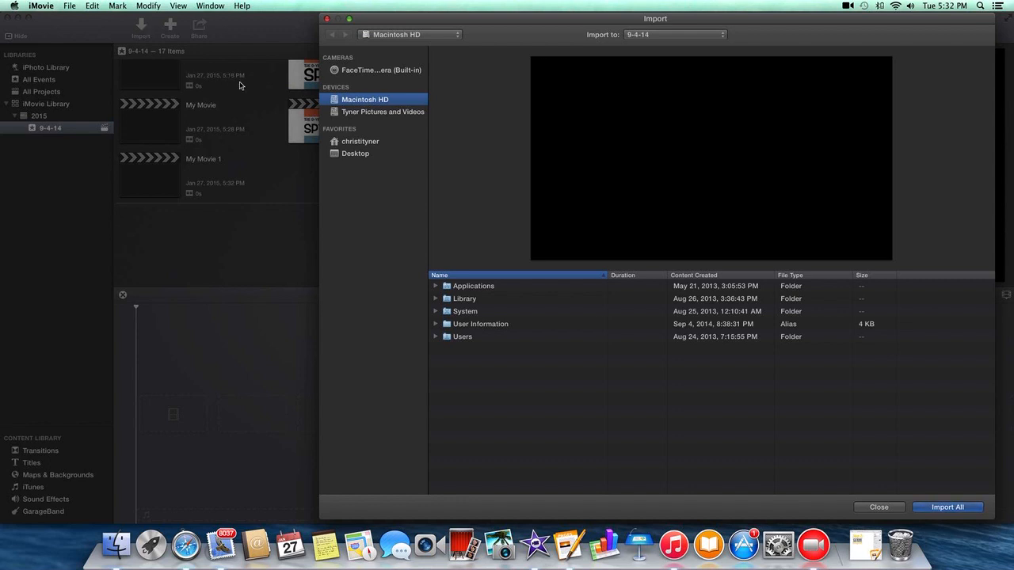
left_click(364, 158)
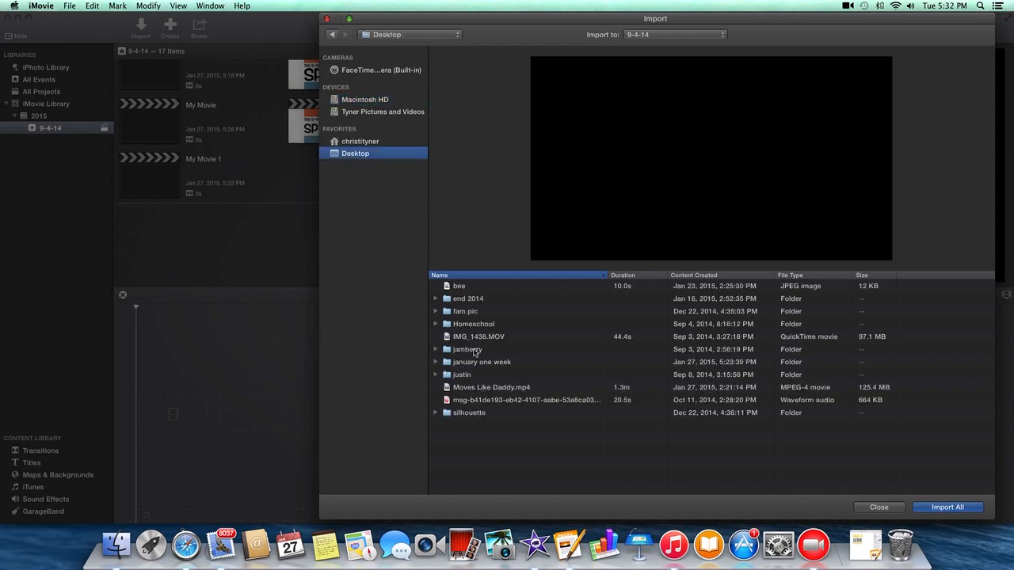
double_click(475, 338)
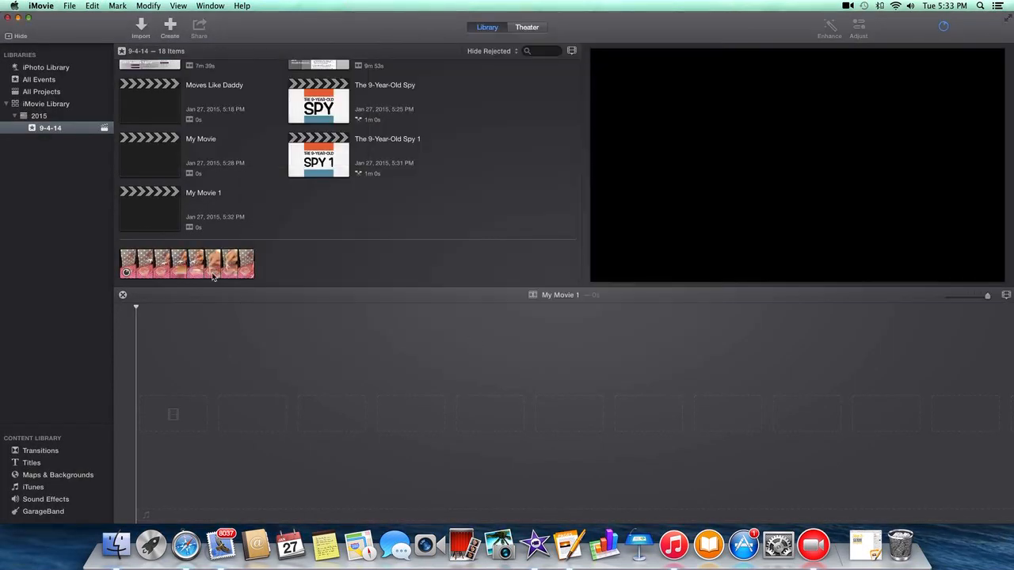
Add the whole imported clip to the empty movie timeline and preview its opening.
left_click(151, 265)
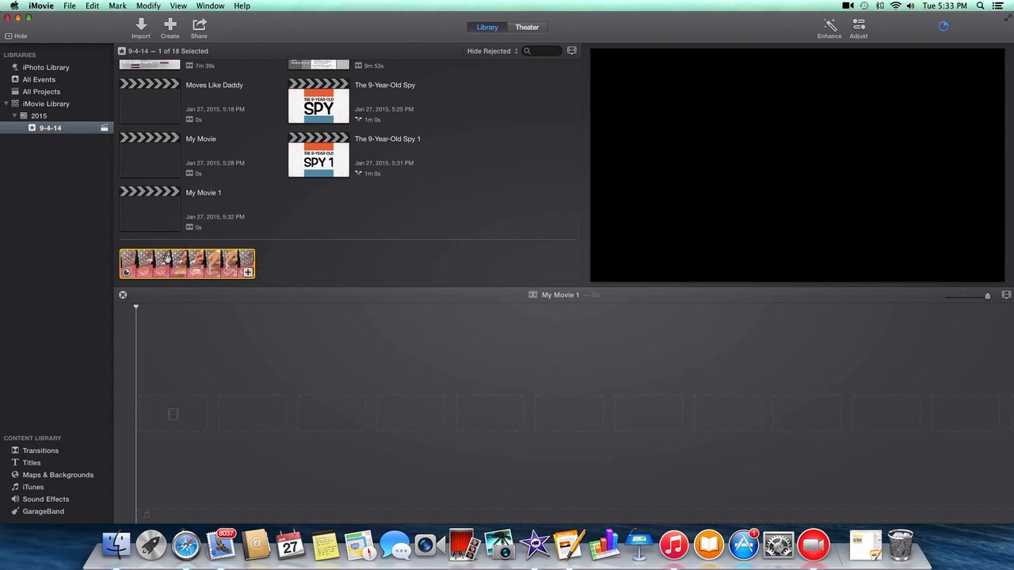
left_click_drag(173, 297, 170, 357)
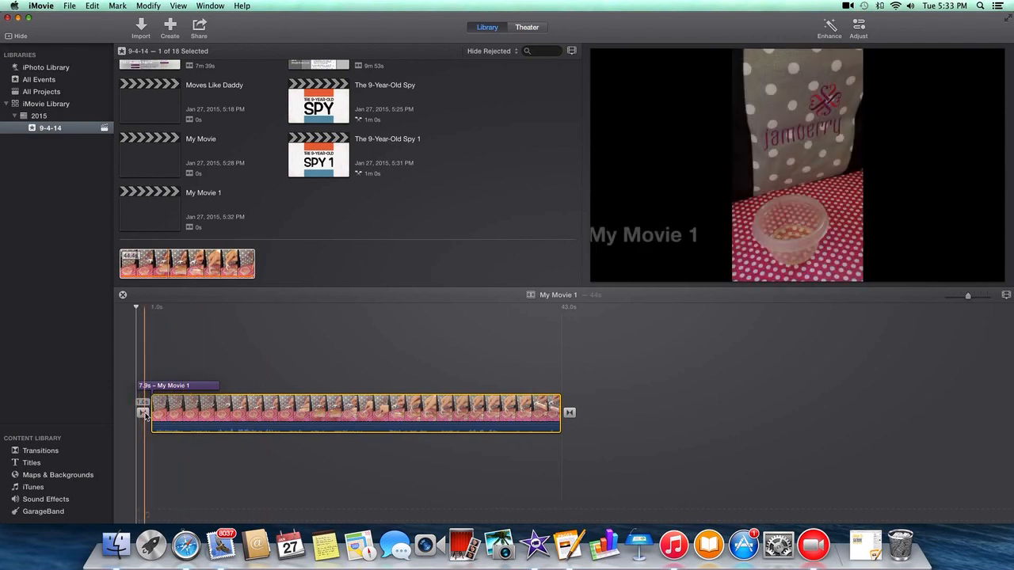
key("space")
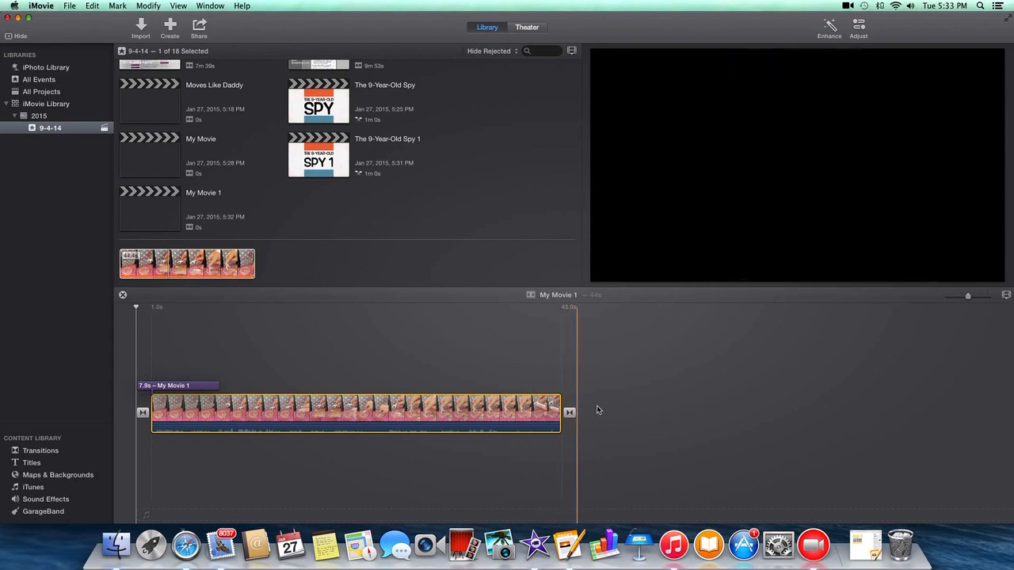
Replace the text of the opening title with "Gentle Removal Method".
left_click(194, 386)
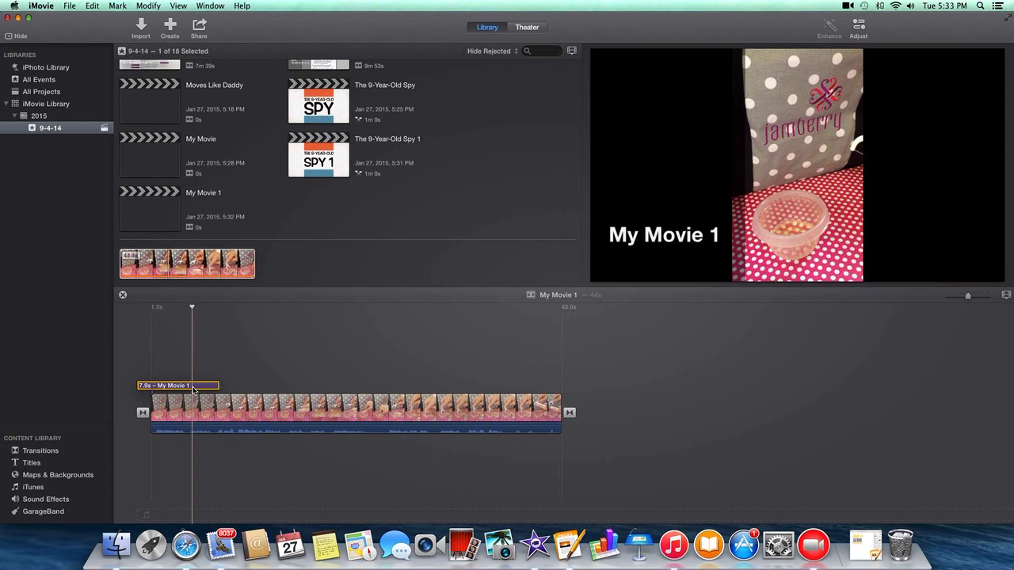
left_click(675, 235)
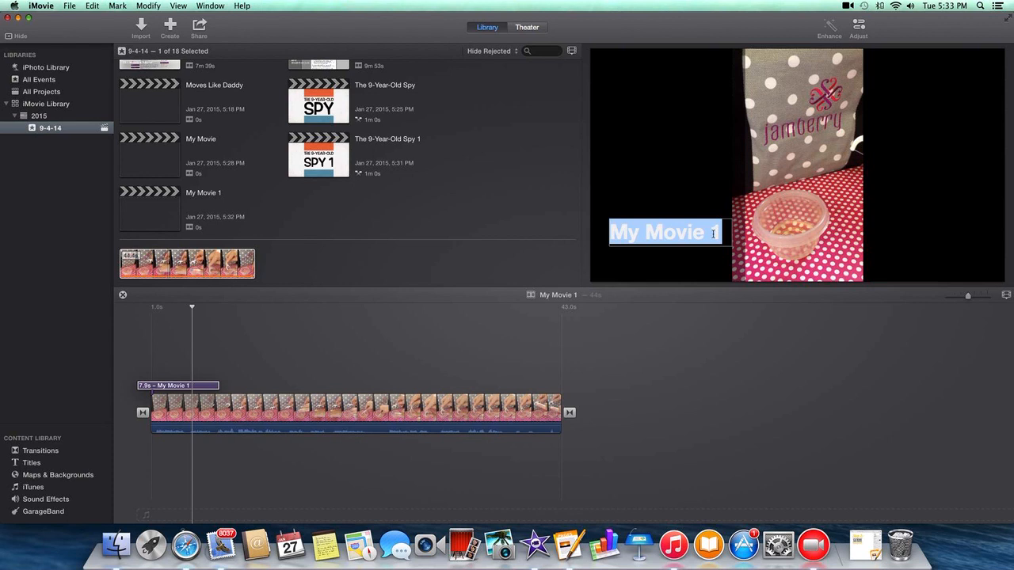
type("Gentle")
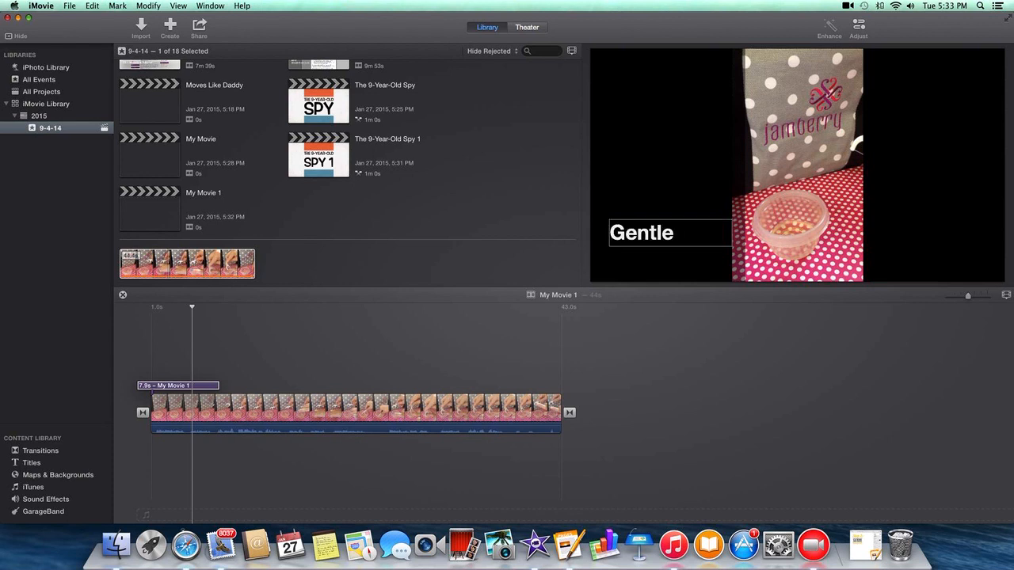
type(" Removal Method")
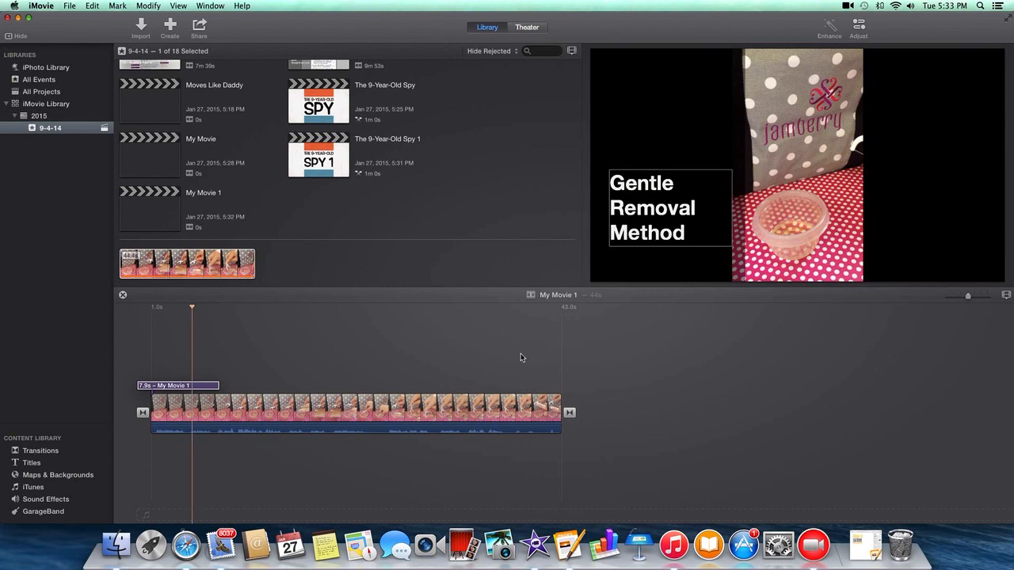
Check the formatting options available for the "Gentle Removal Method" opening title.
left_click_drag(696, 240, 613, 185)
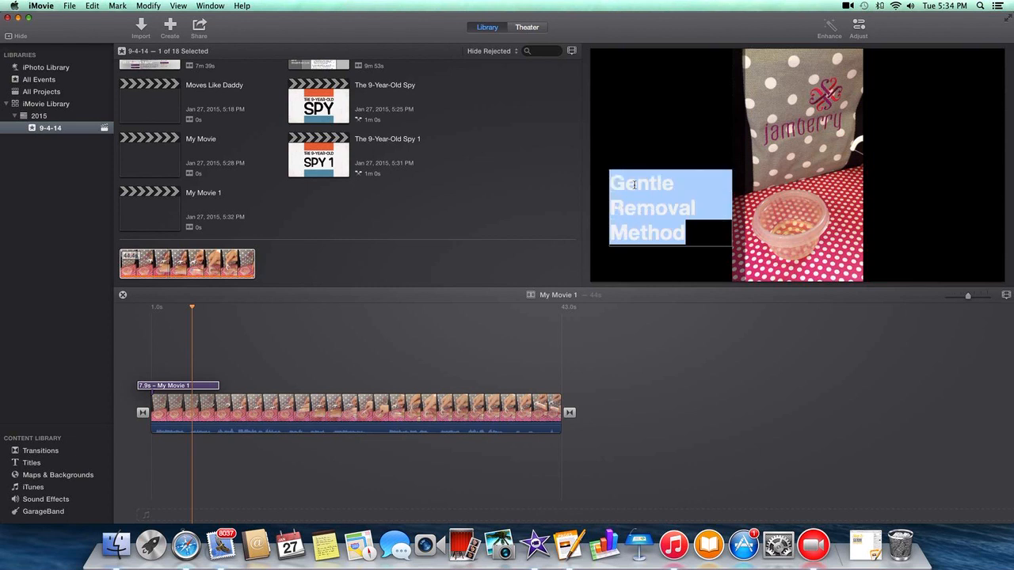
left_click(858, 28)
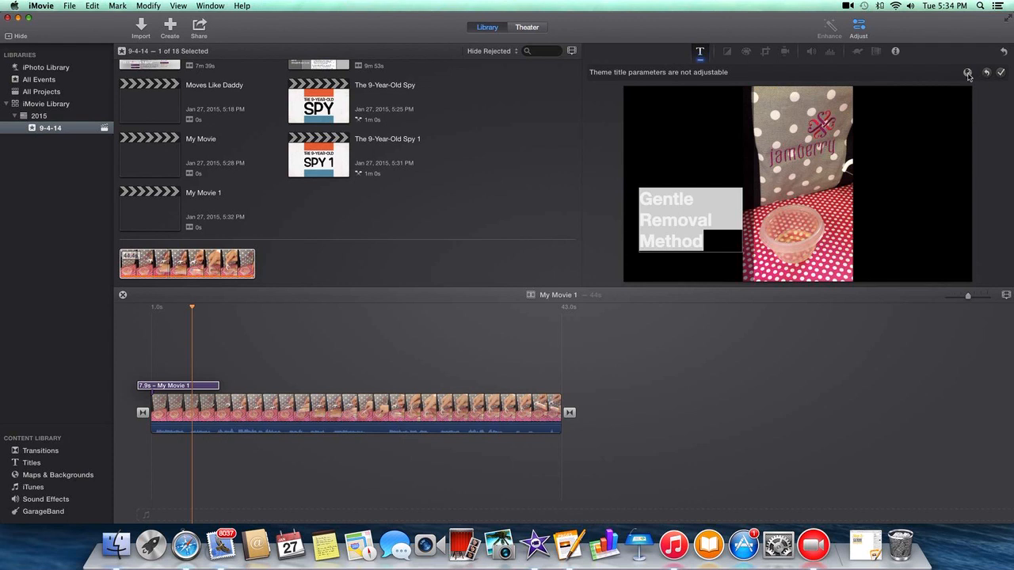
left_click(401, 354)
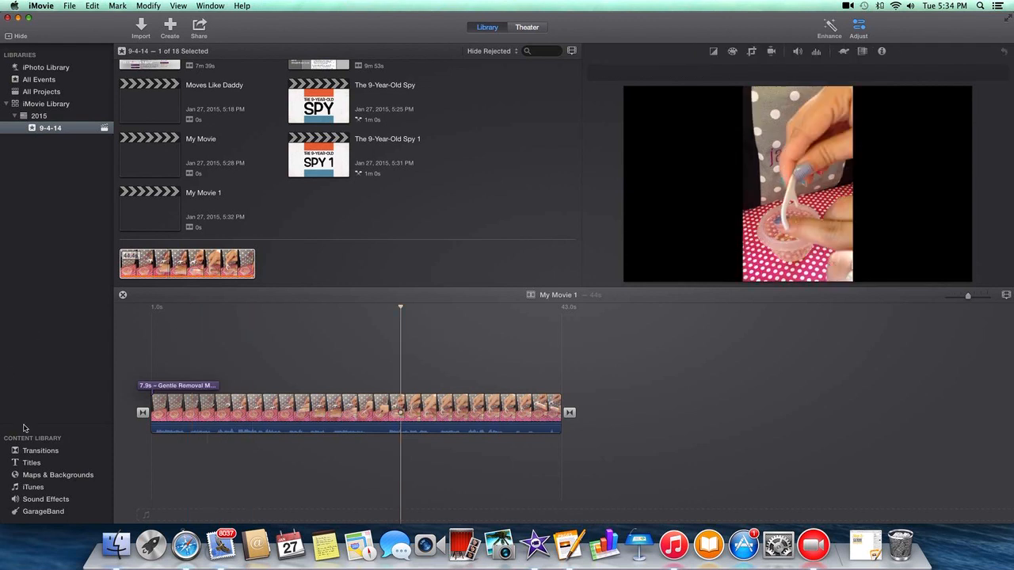
Place an Expand title over the clip after the opening title and turn off automatic content.
left_click(41, 465)
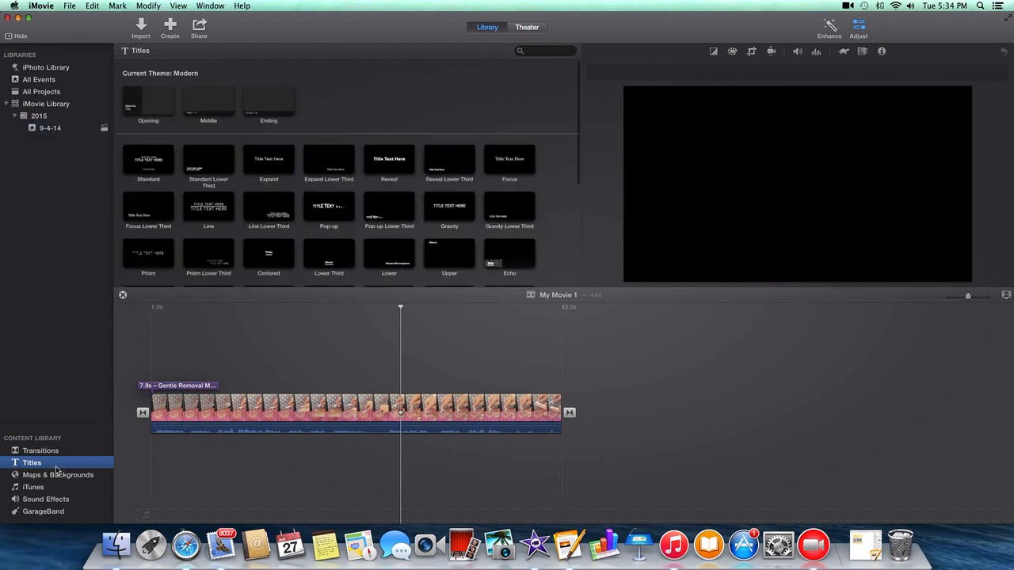
left_click_drag(267, 164, 269, 368)
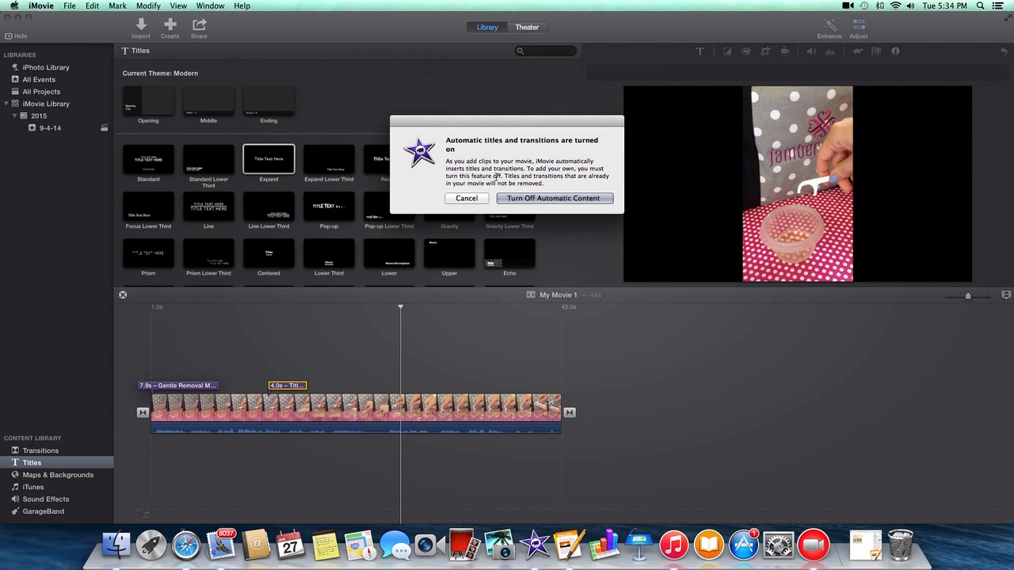
left_click(563, 199)
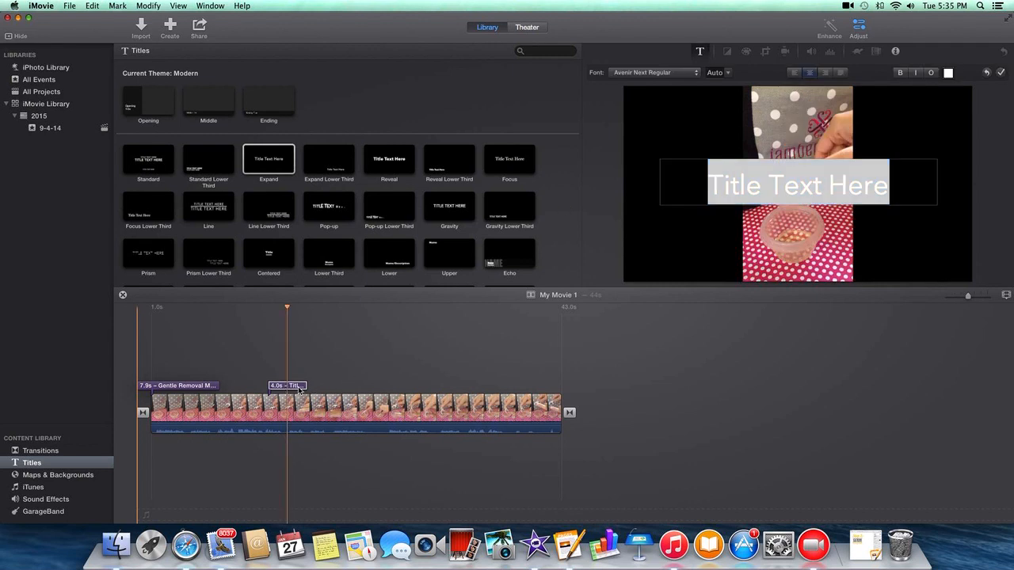
Delete the Expand title and the "Gentle Removal Method" opening title from the timeline.
left_click(292, 387)
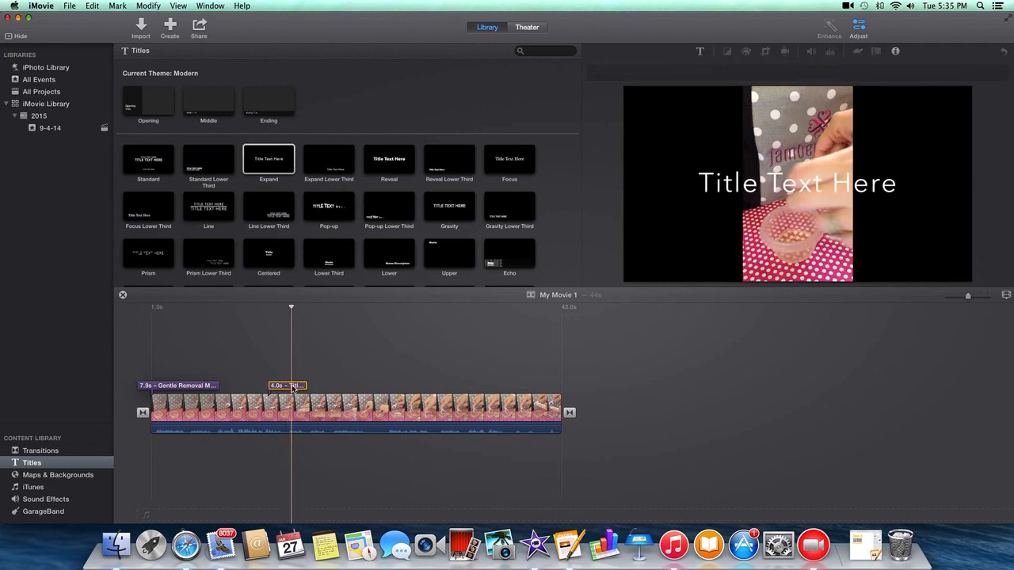
left_click(200, 386)
left_click(168, 388)
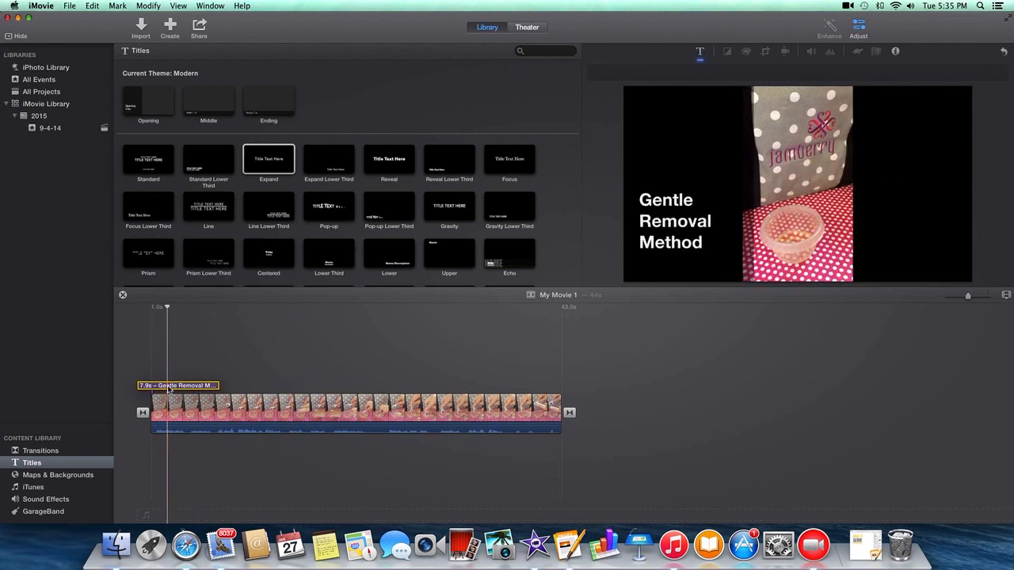
key("Delete")
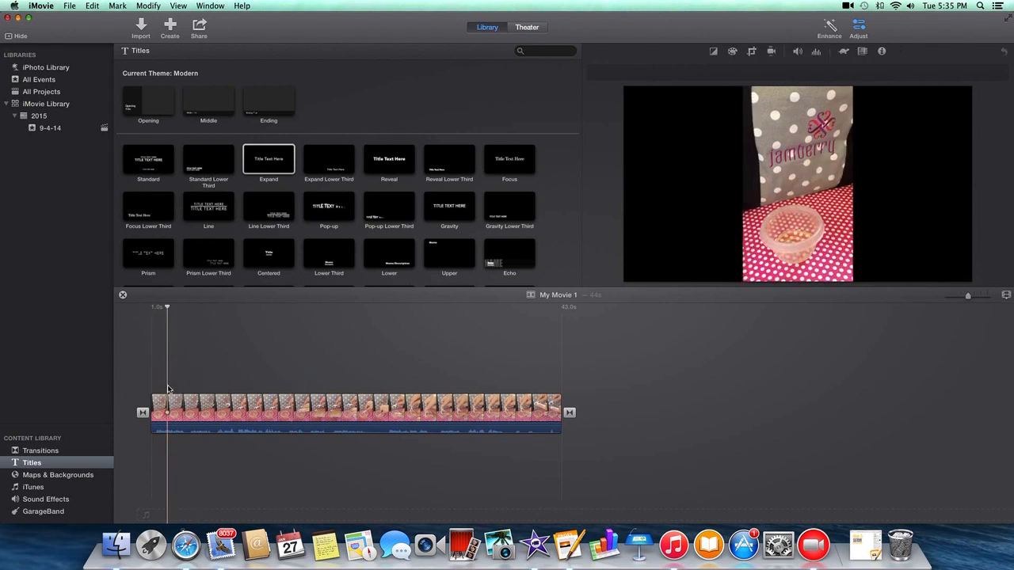
Add a Line title at the start of the clip and set its upper line to "JAMBERRY".
left_click(52, 466)
left_click_drag(210, 210, 149, 362)
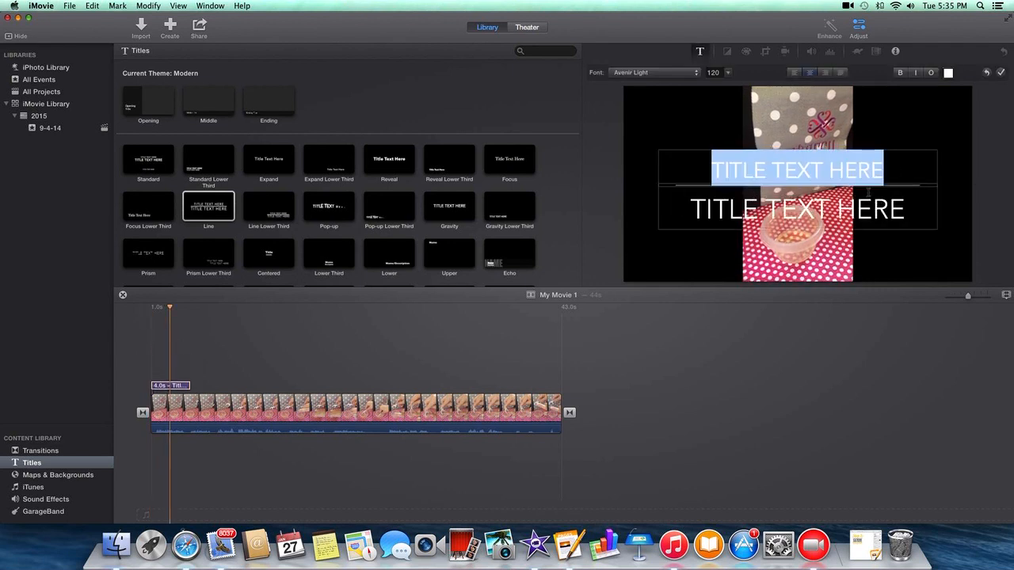
type("JAMBERRY")
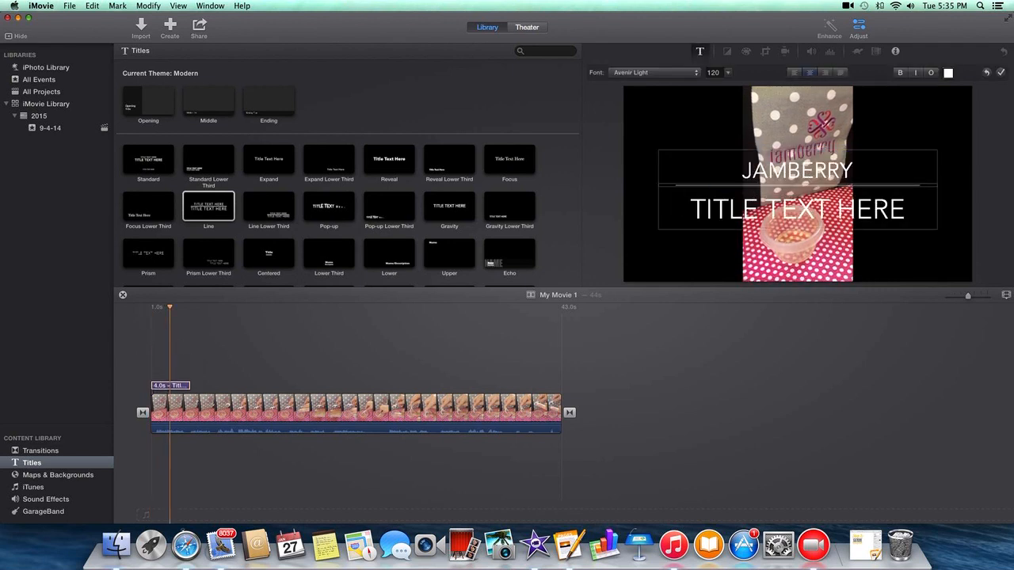
Replace the lower line of the Line title with "GENTLE REMOVAL".
left_click_drag(909, 209, 687, 211)
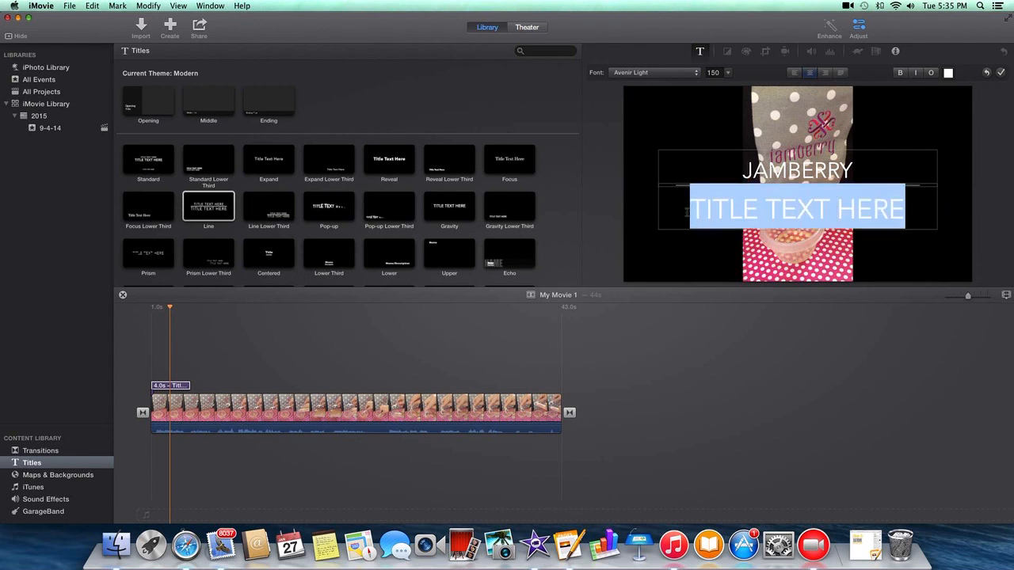
type("GENTAL")
key("BackSpace")
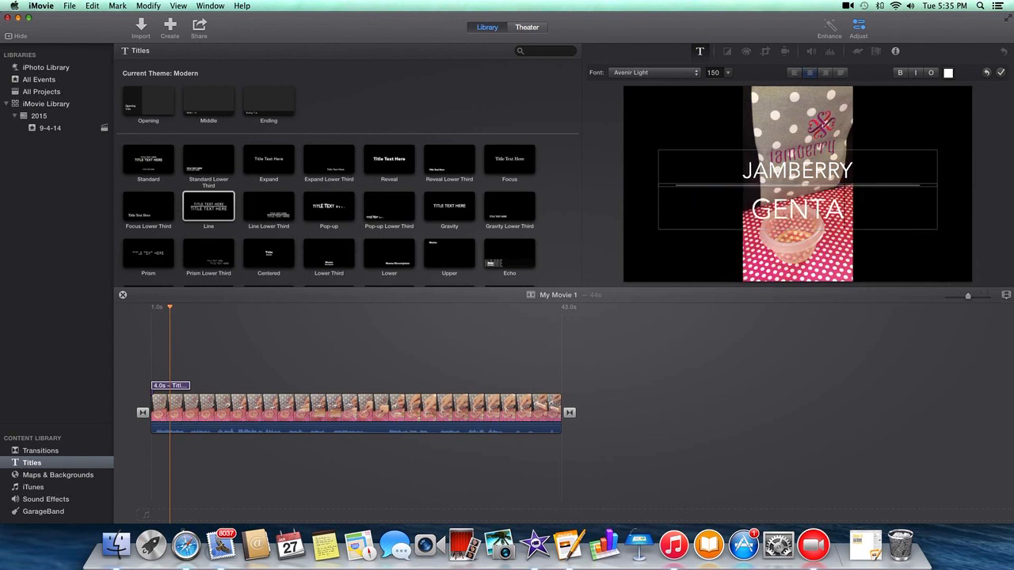
key("BackSpace")
type("LE")
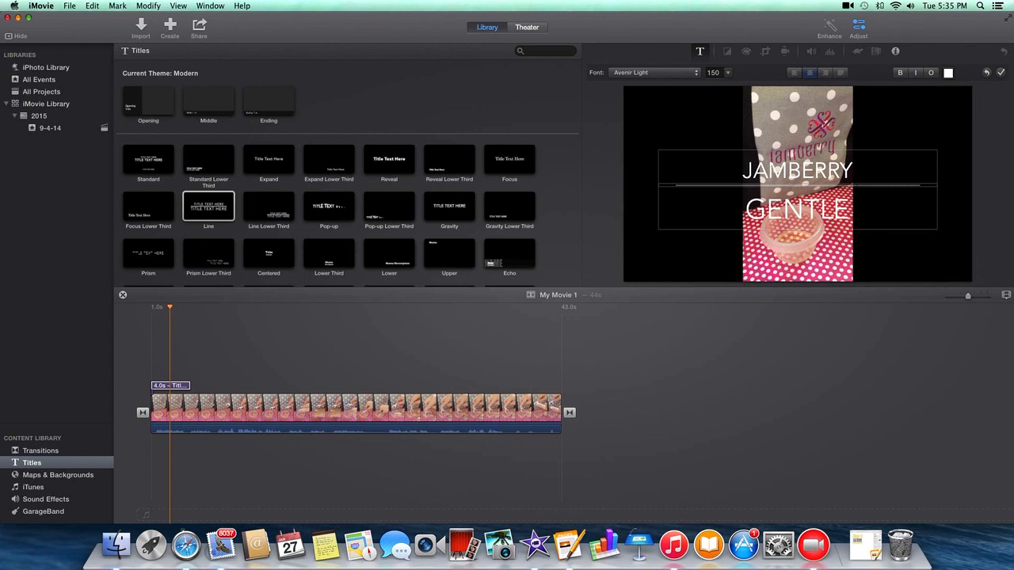
type(" REMOVAL")
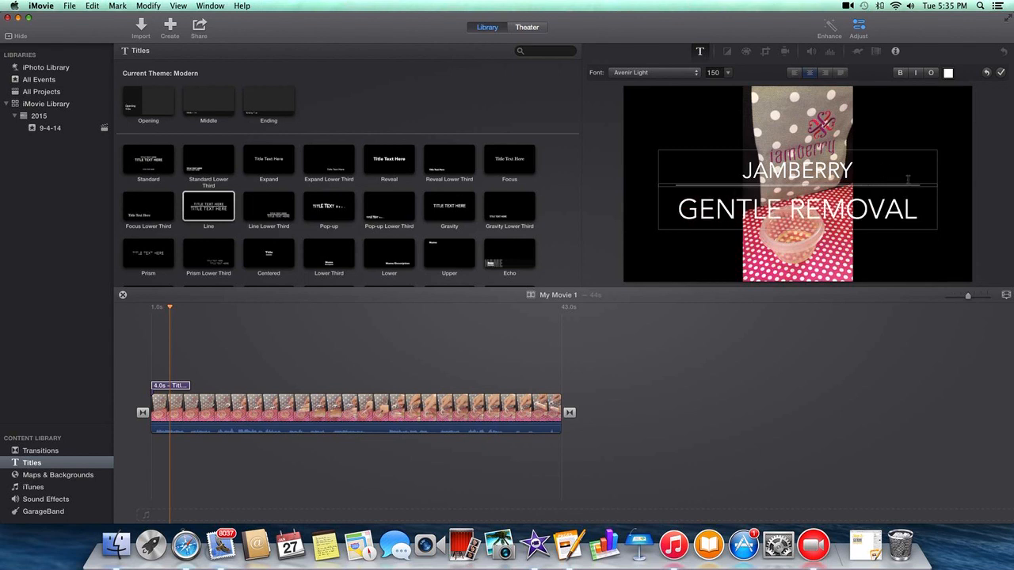
Colour the "GENTLE REMOVAL" line a slightly darkened magenta pink.
left_click_drag(925, 203, 748, 168)
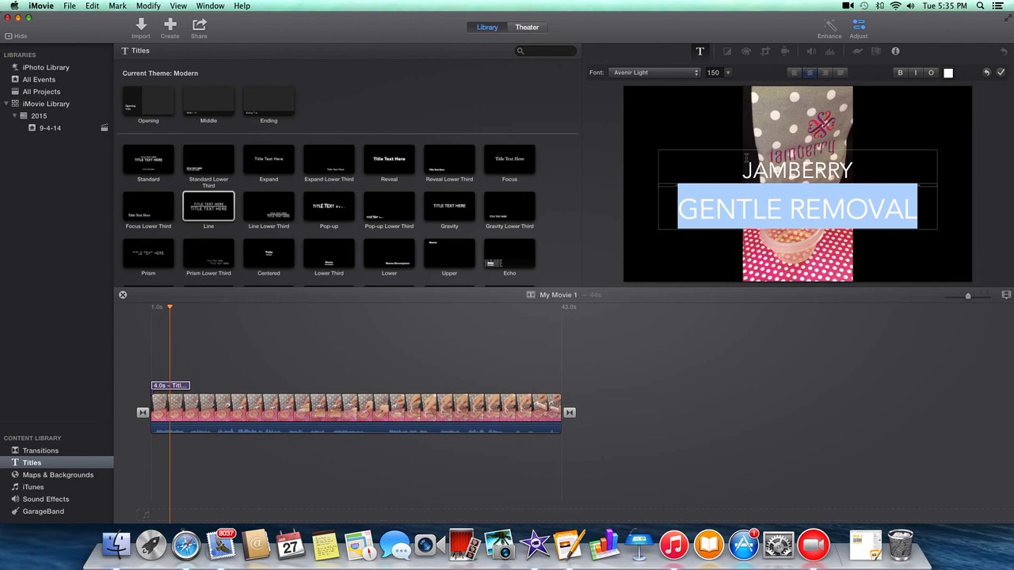
left_click(949, 73)
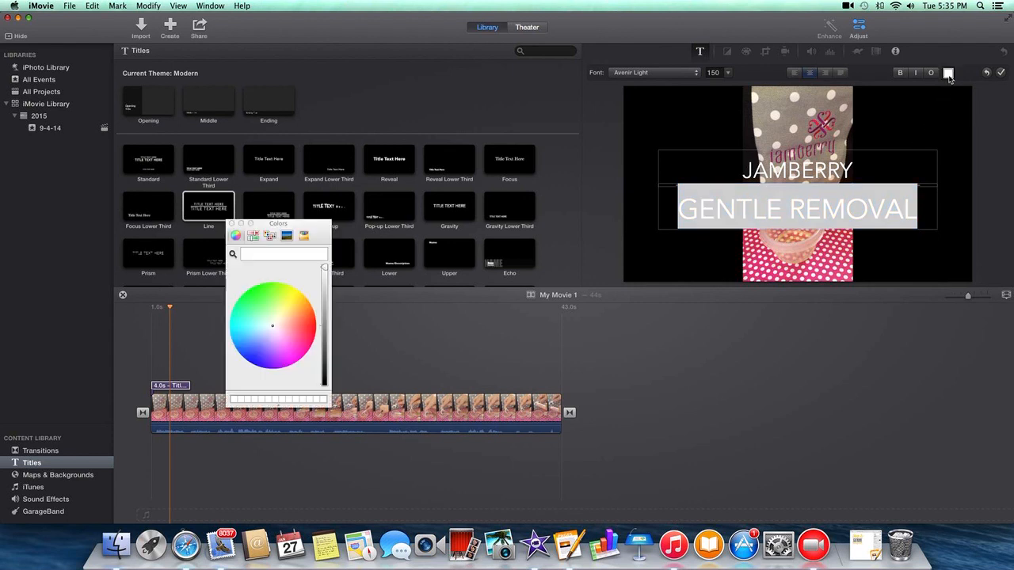
left_click(294, 357)
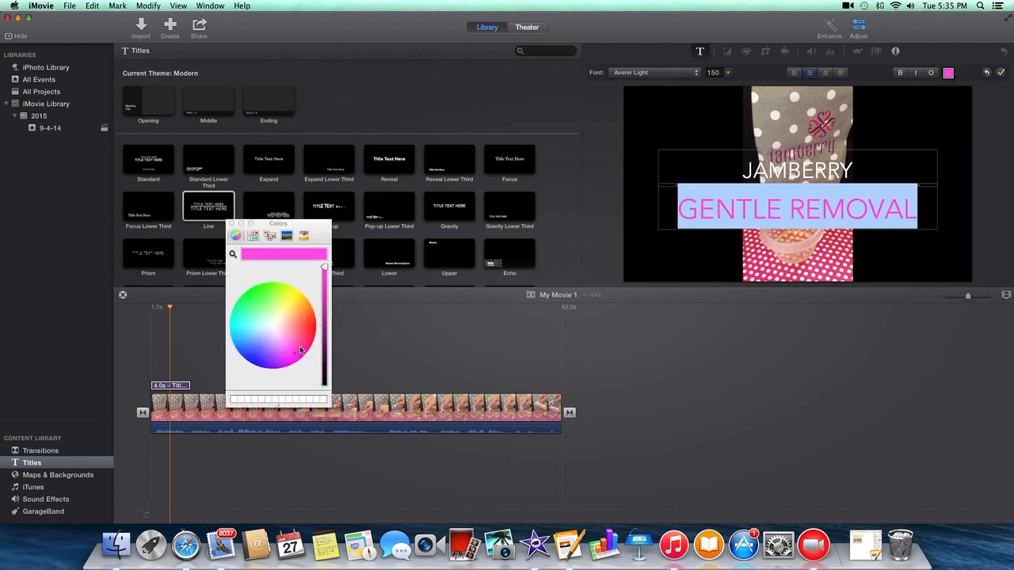
left_click_drag(326, 293, 326, 289)
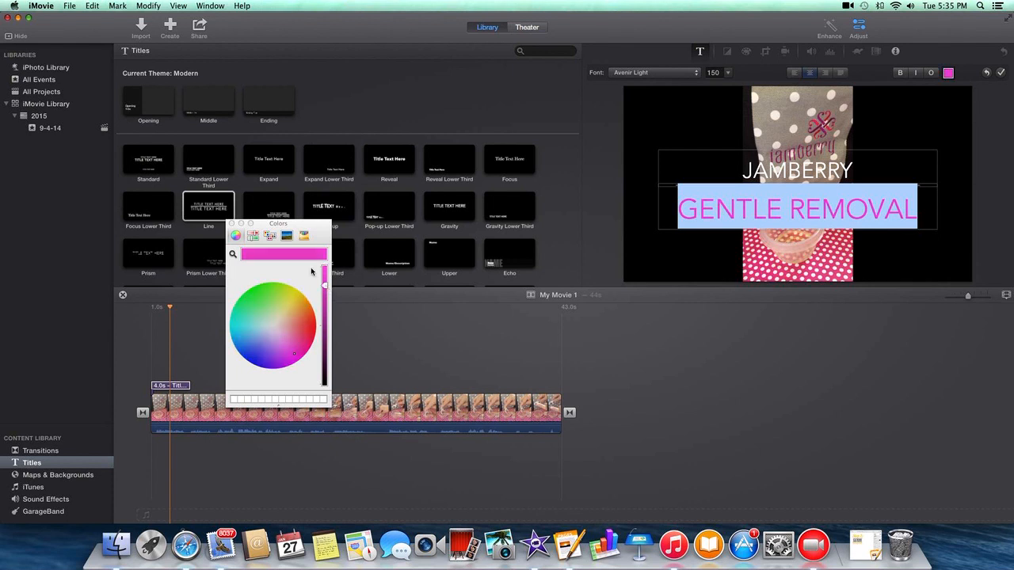
left_click(231, 223)
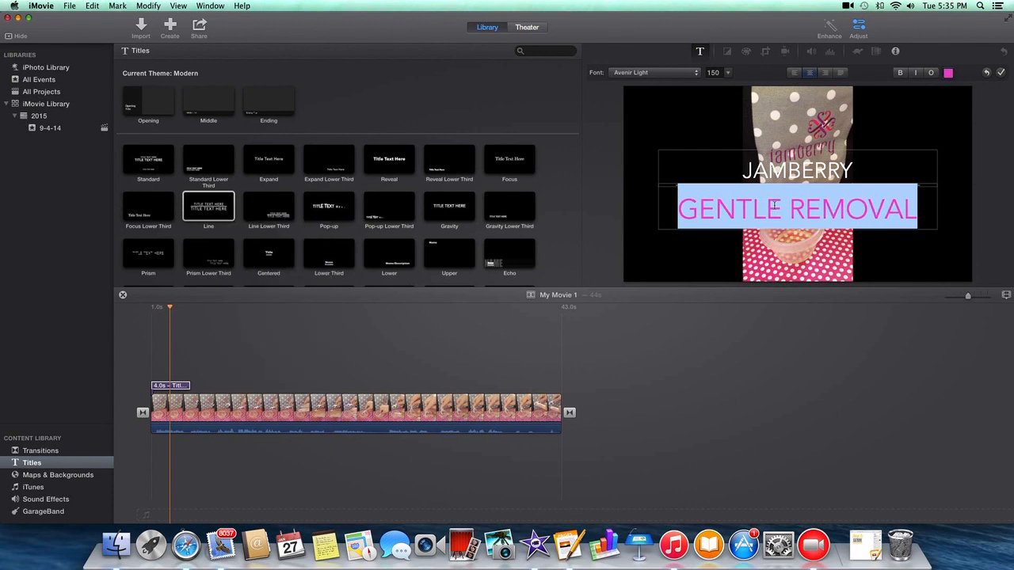
Colour the "JAMBERRY" line a dark magenta and finish editing the title's colours.
left_click_drag(854, 169, 739, 168)
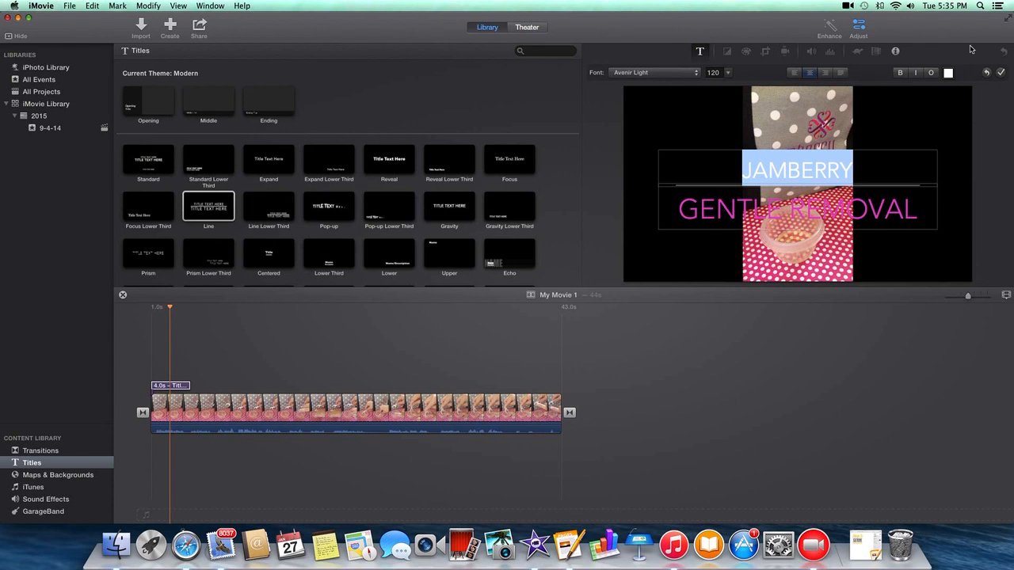
left_click(948, 74)
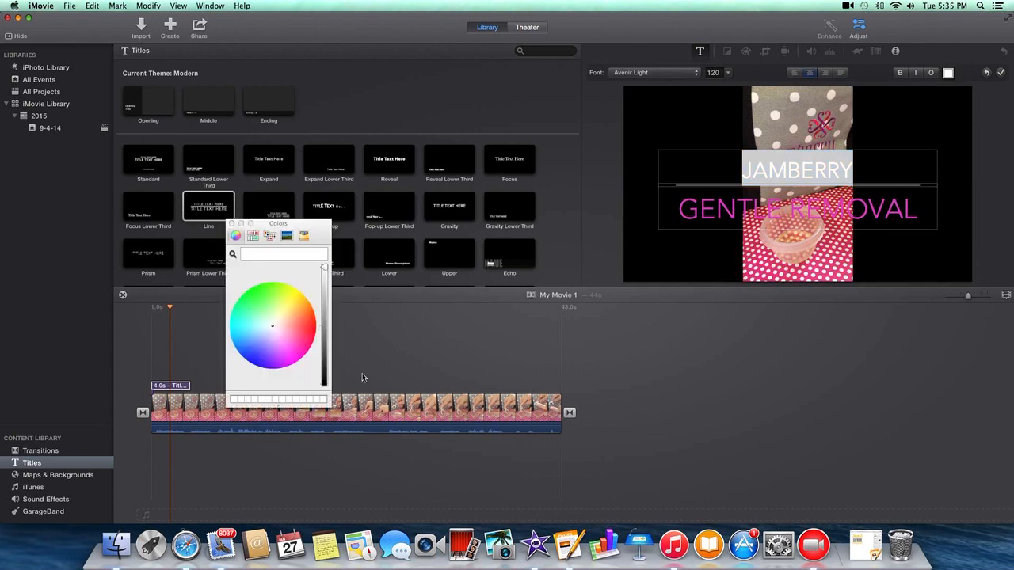
left_click(302, 349)
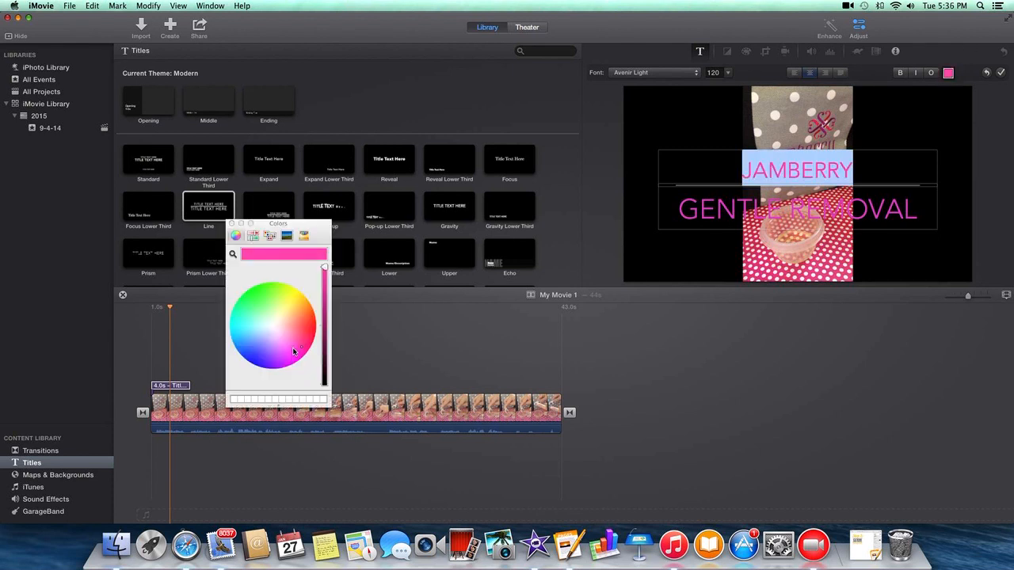
left_click(293, 351)
left_click(326, 317)
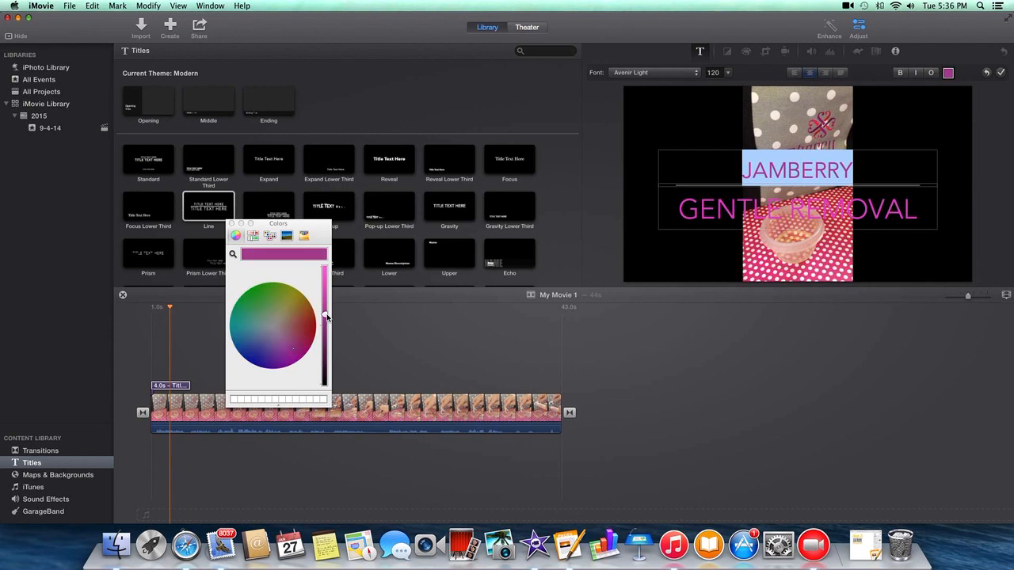
left_click(232, 225)
left_click(748, 244)
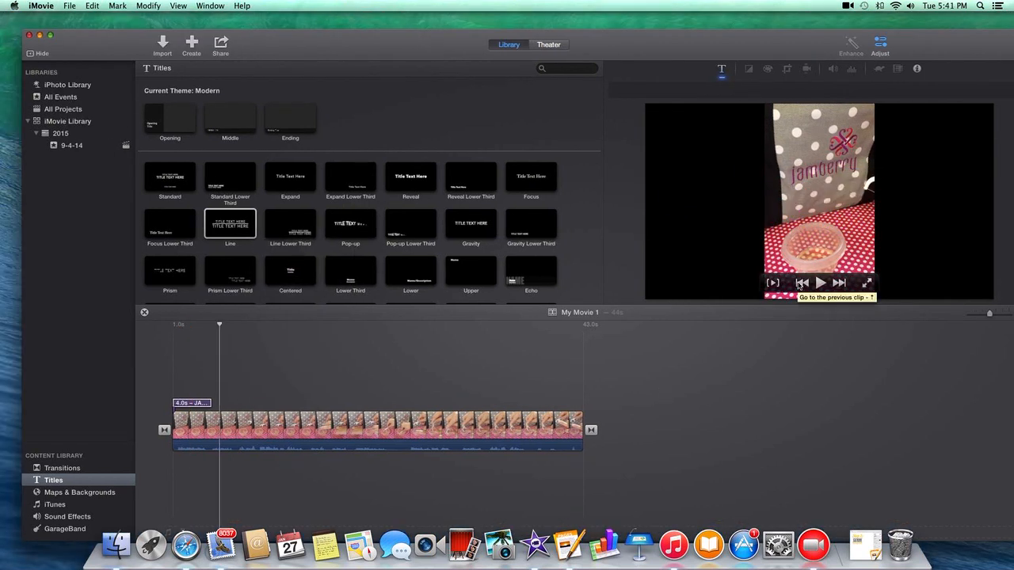
Play the movie from its beginning to preview the Line title, stopping after the title ends.
left_click(801, 287)
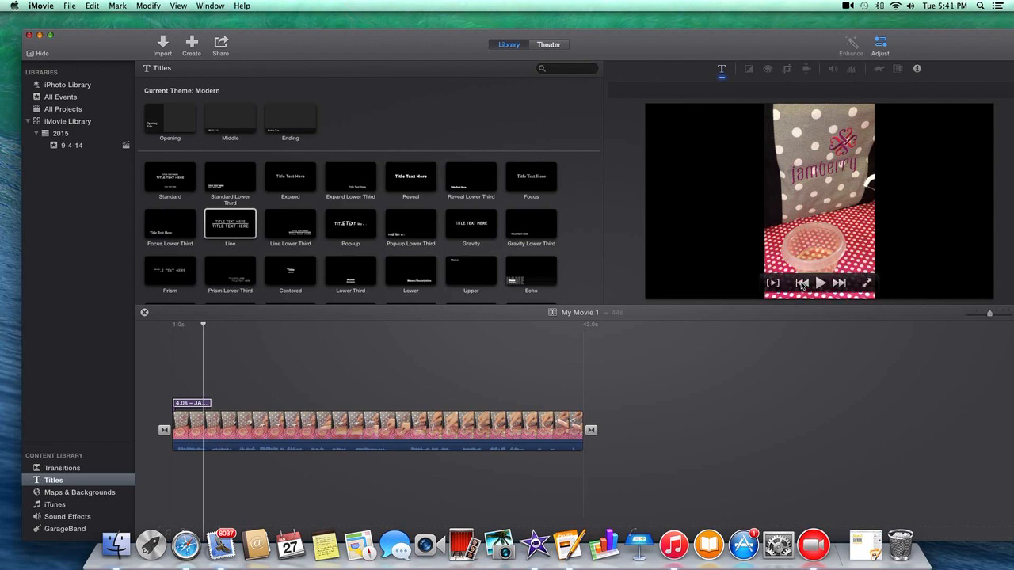
left_click(802, 283)
key("space")
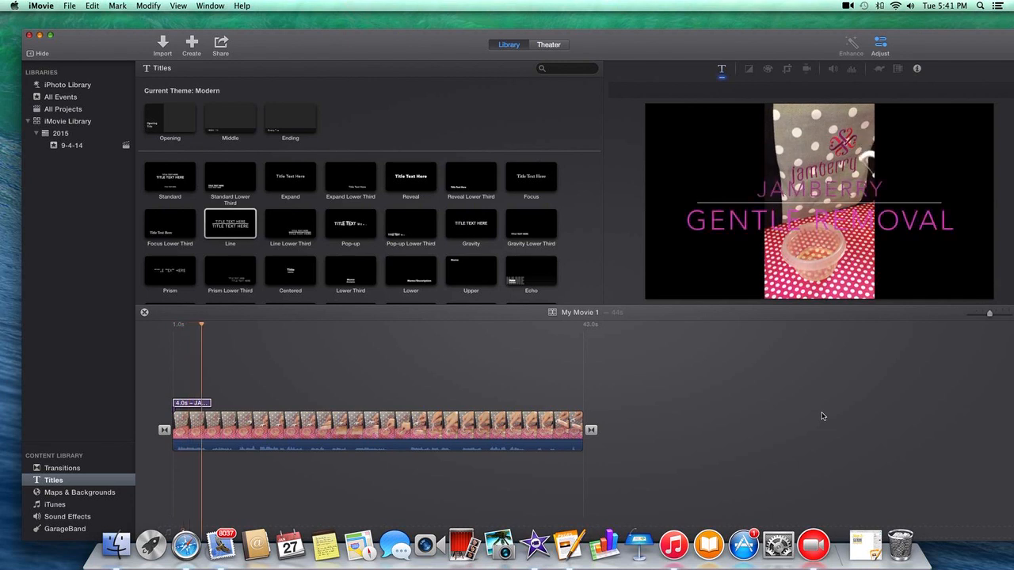
left_click(822, 283)
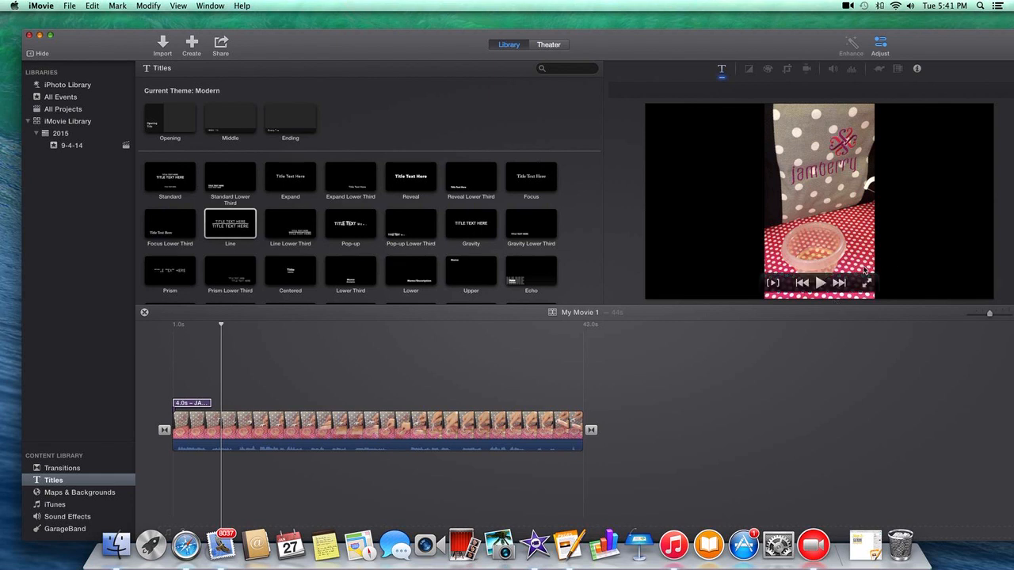
Add a Four Corners title over the clip, some distance after the Line title, and preview it.
left_click(191, 404)
scroll(485, 216, "down", 5)
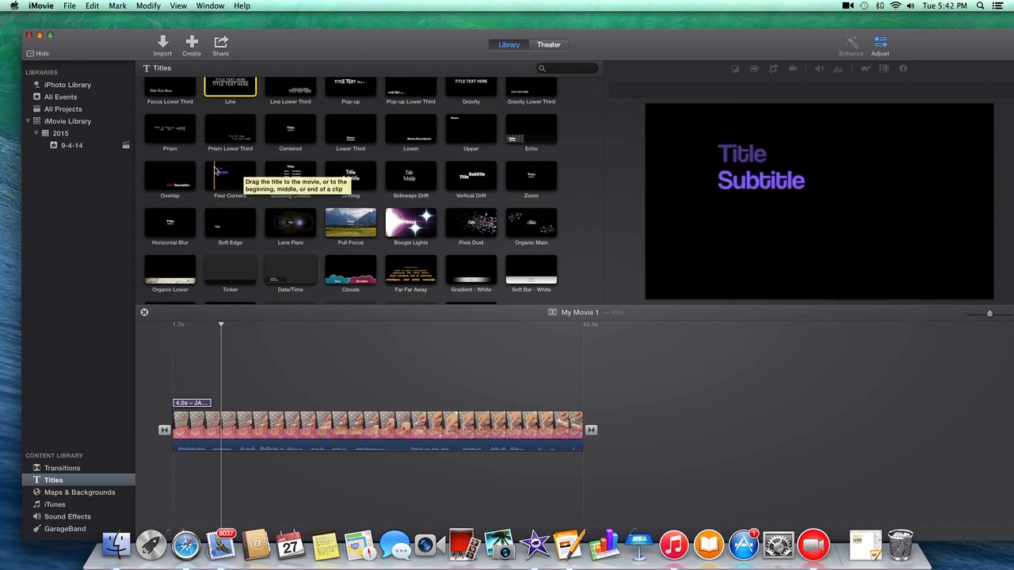
left_click_drag(215, 168, 290, 351)
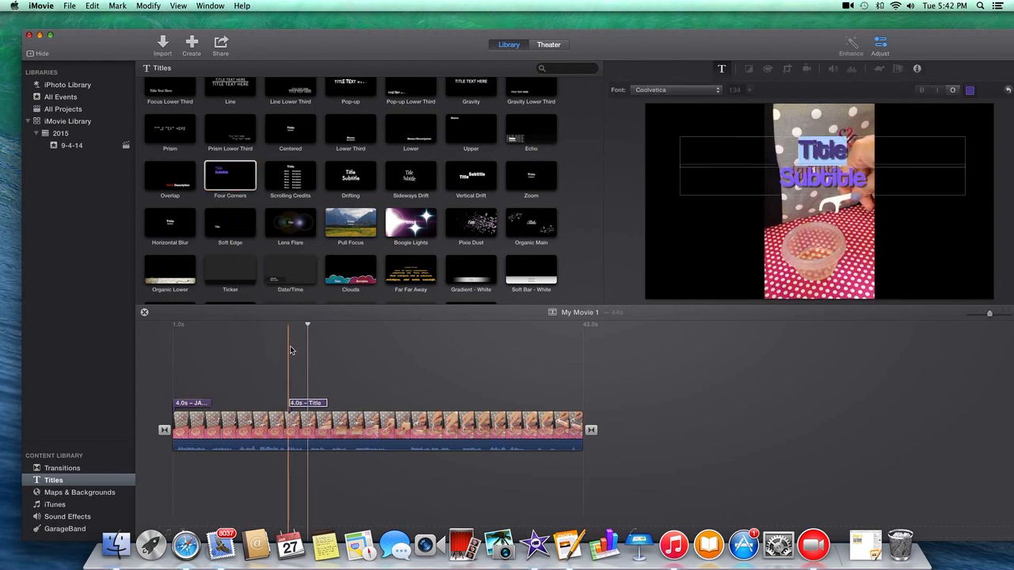
left_click(277, 426)
mouse_move(822, 284)
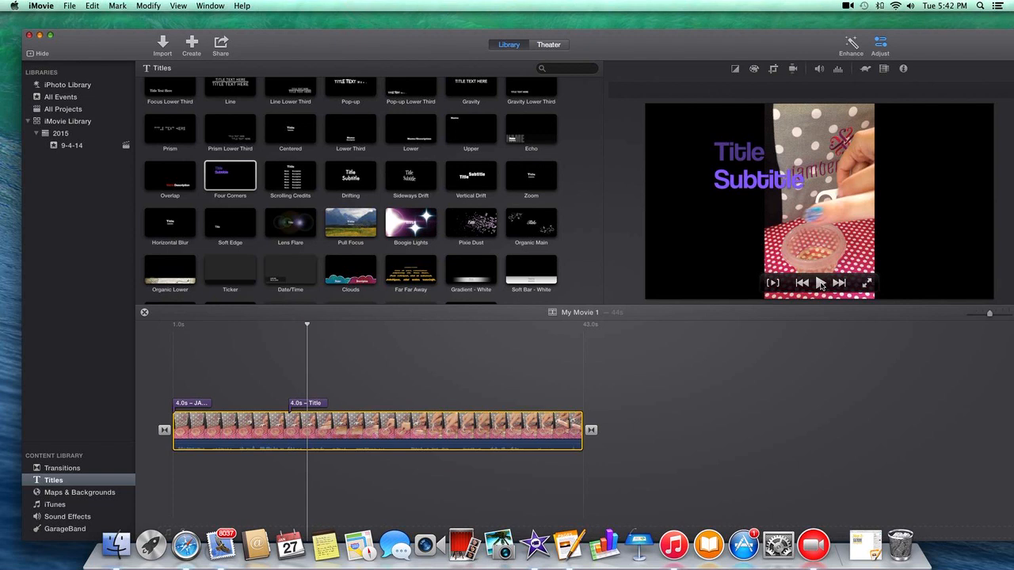
Set the Four Corners title's first line to "this is a" and its subtitle line to "Title".
left_click(322, 404)
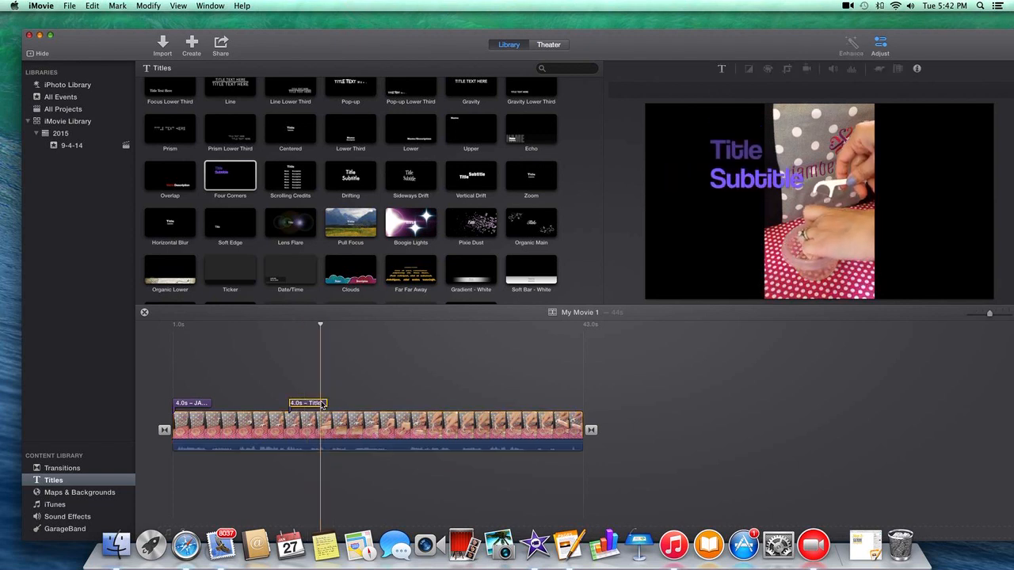
left_click(742, 167)
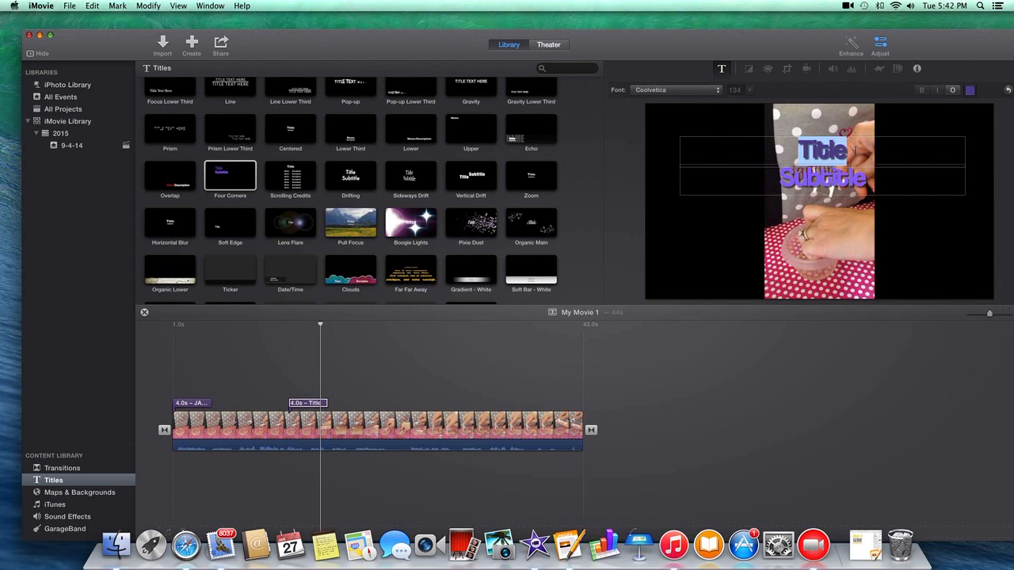
type("this is a")
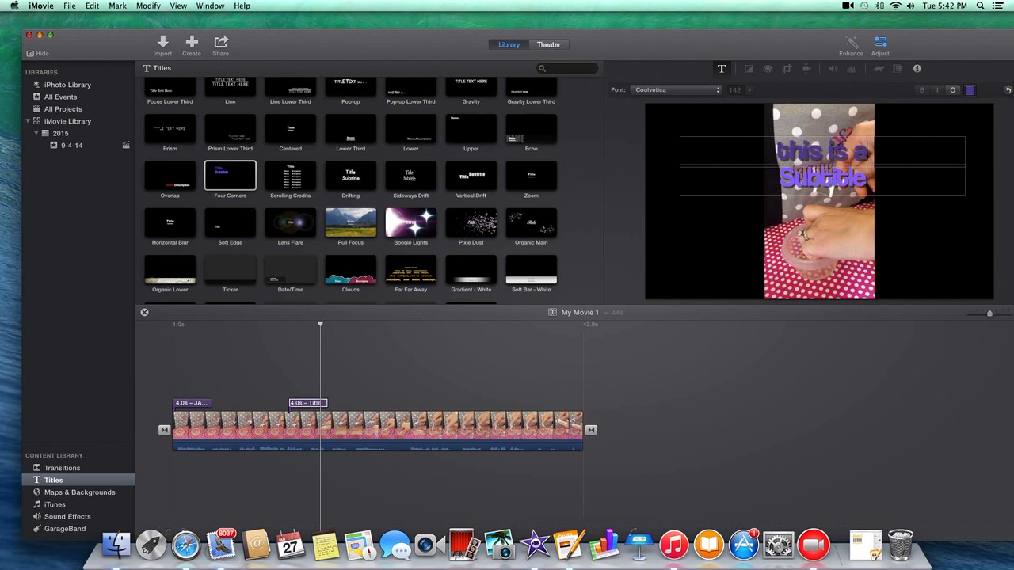
left_click(886, 176)
type("Title")
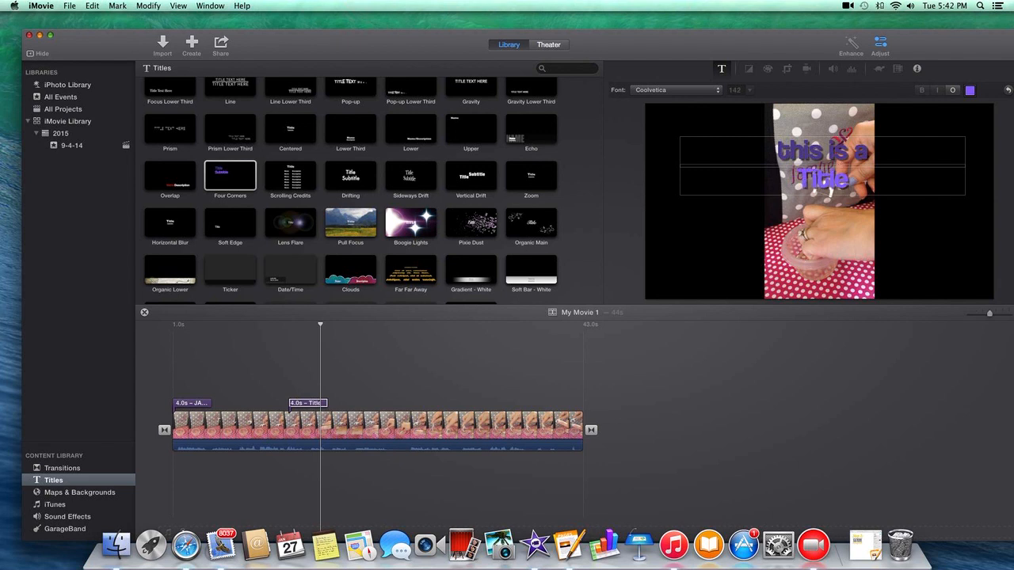
Finish the title text, audition the Roller Derby jingle from the sound effects, and add it beneath the video from the clip's start.
left_click(282, 419)
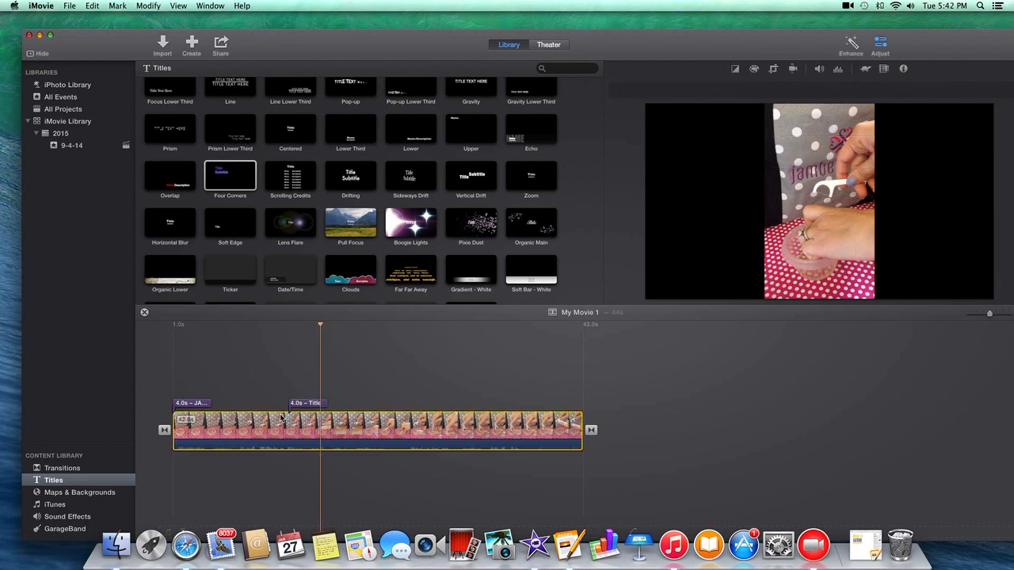
left_click(441, 378)
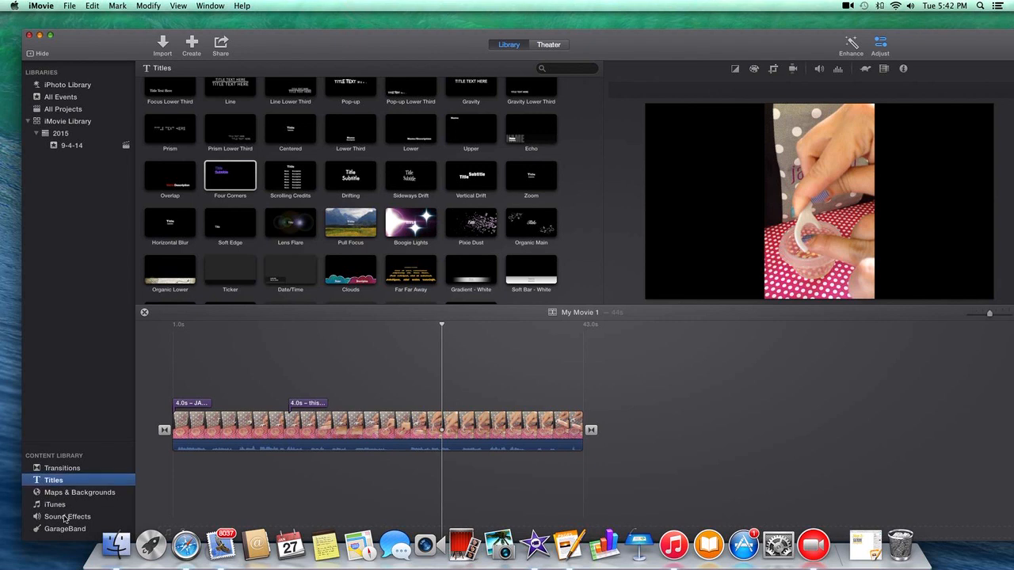
left_click(66, 517)
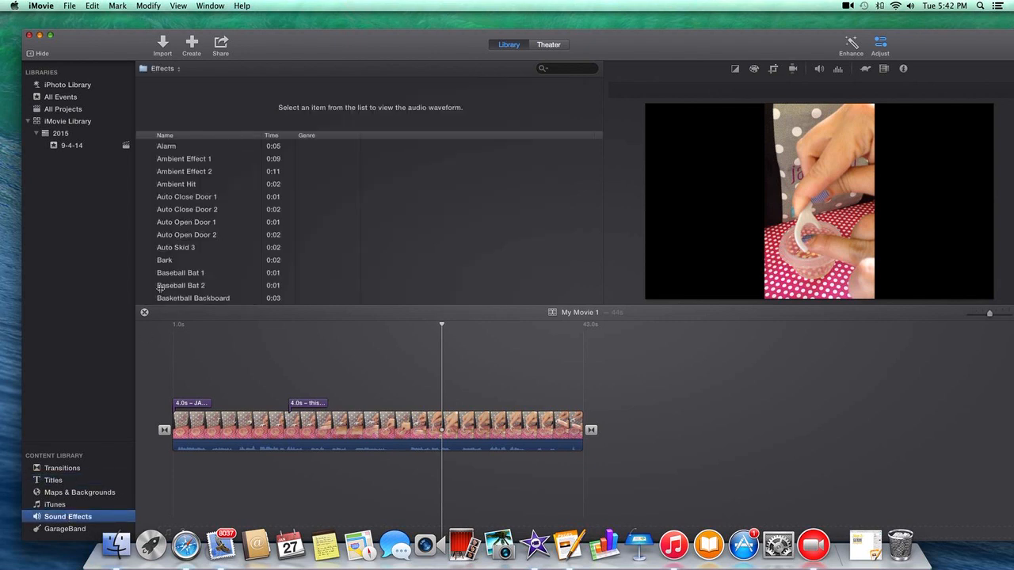
left_click(188, 174)
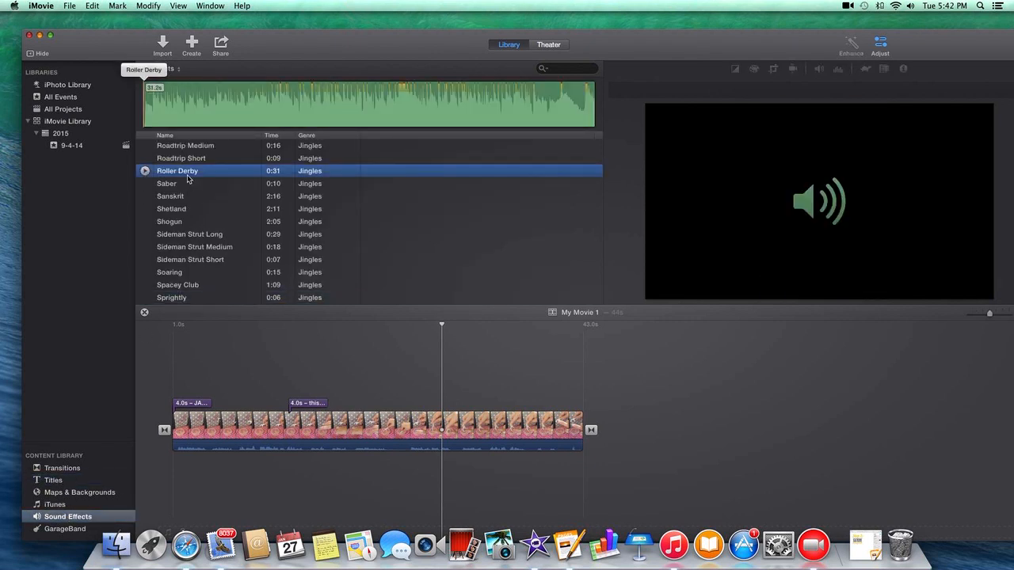
left_click(148, 173)
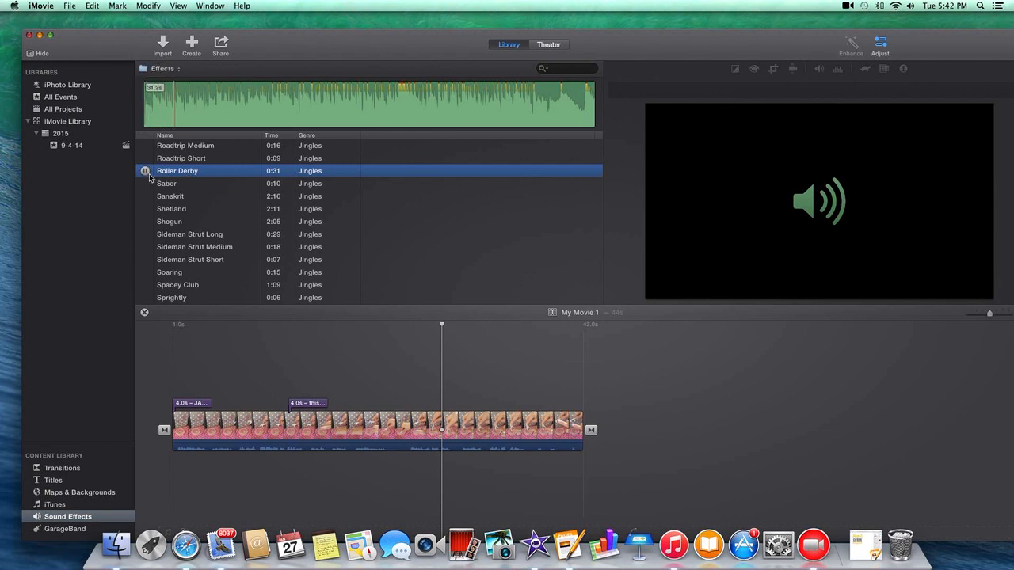
left_click(145, 173)
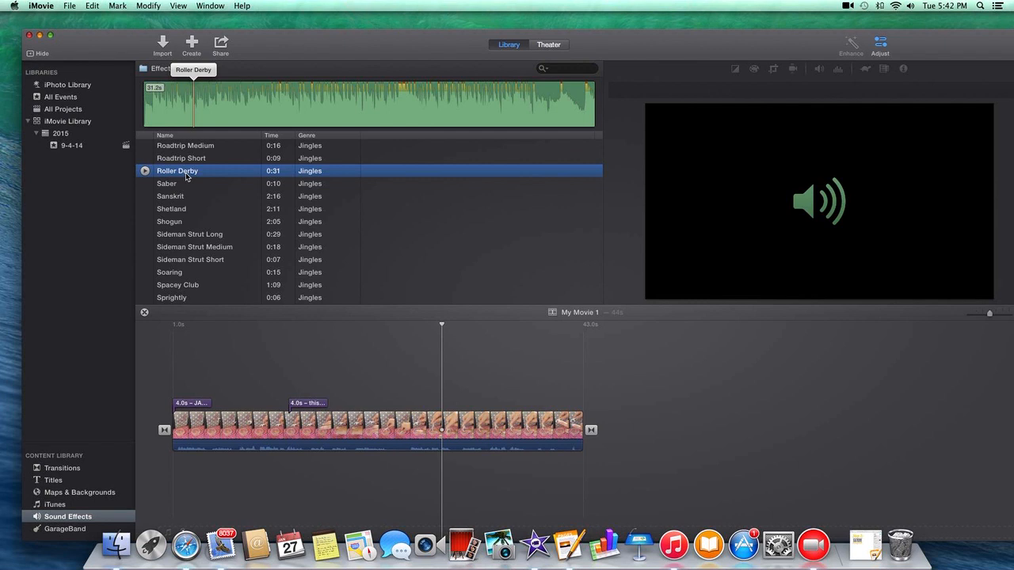
left_click_drag(187, 183, 174, 480)
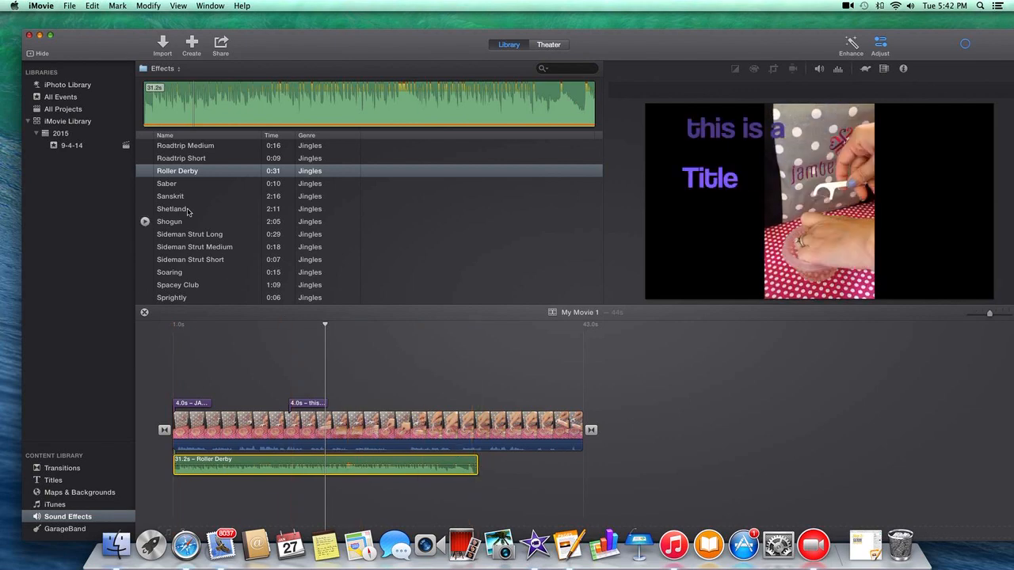
Add a second copy of Roller Derby and align it on the same audio row directly after the first one.
left_click_drag(192, 173, 480, 472)
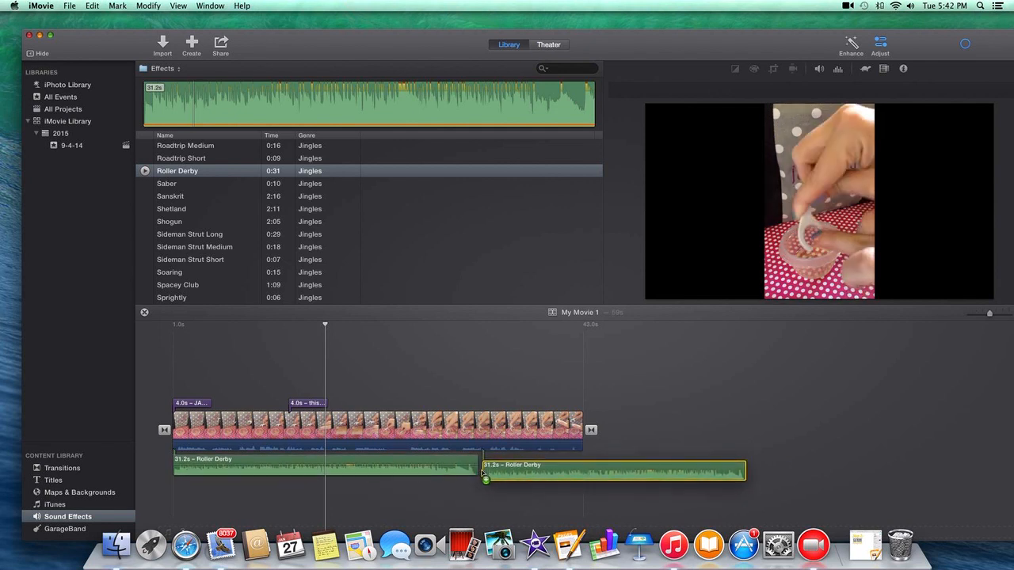
left_click_drag(510, 491, 511, 479)
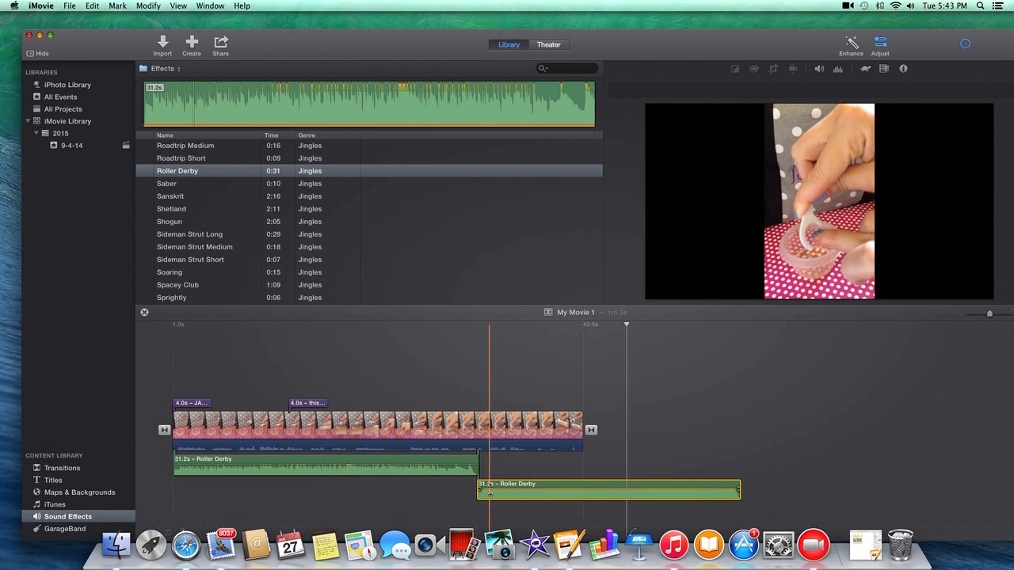
left_click_drag(491, 490, 547, 488)
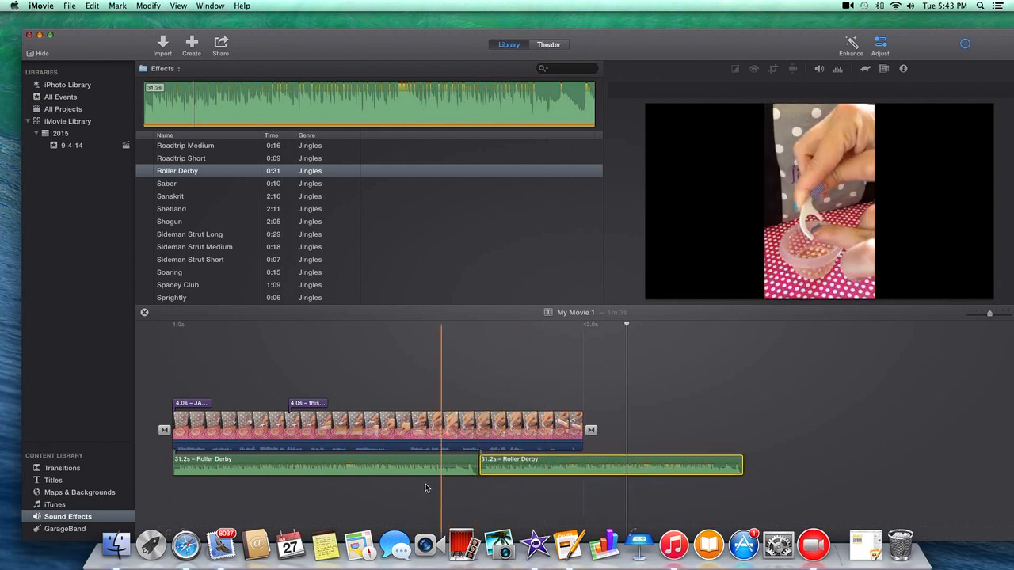
Play a stretch of the movie with its music, and lower the first Roller Derby clip to 7% volume and the second to 4%.
left_click(221, 448)
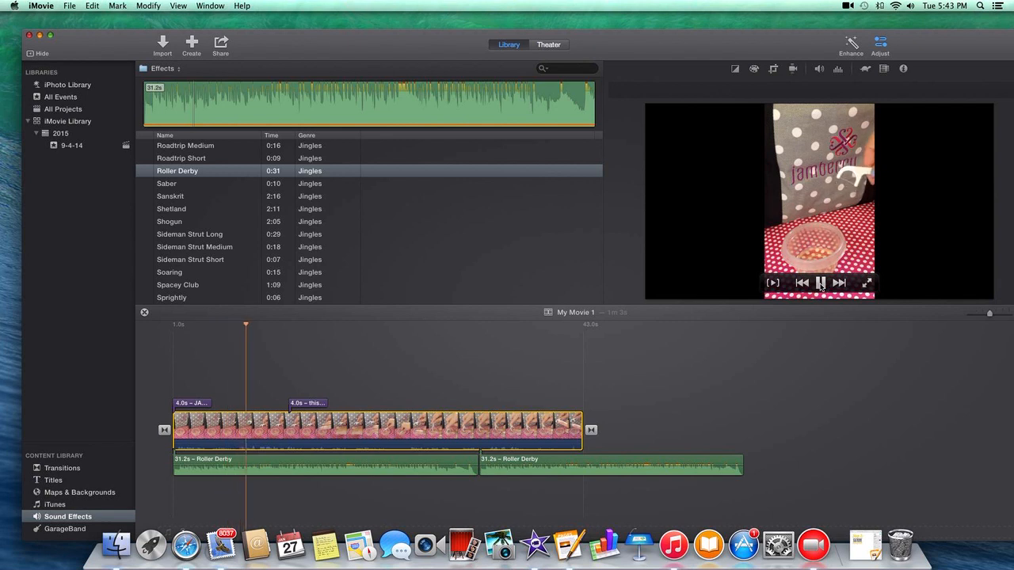
left_click(820, 284)
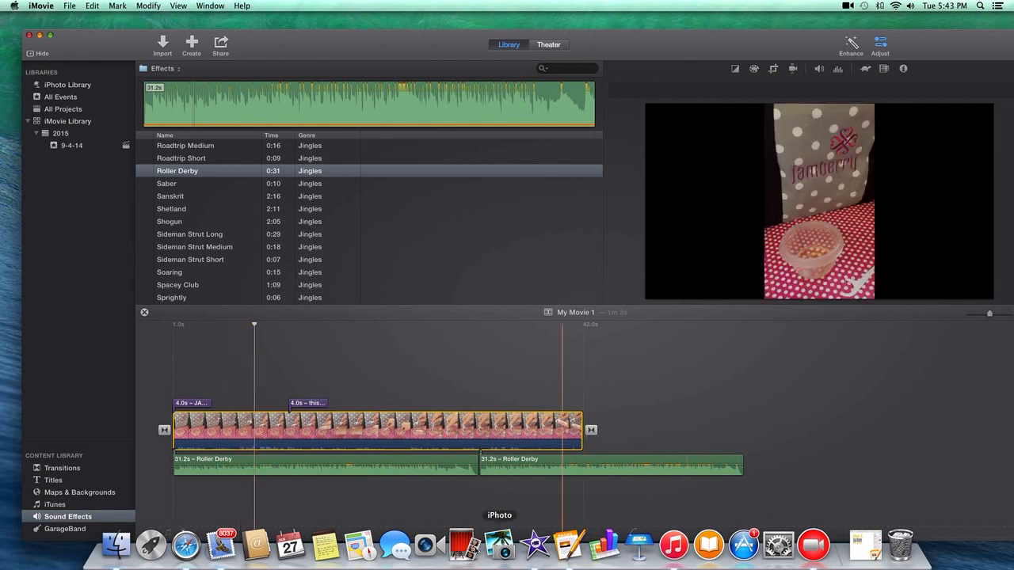
left_click(306, 466)
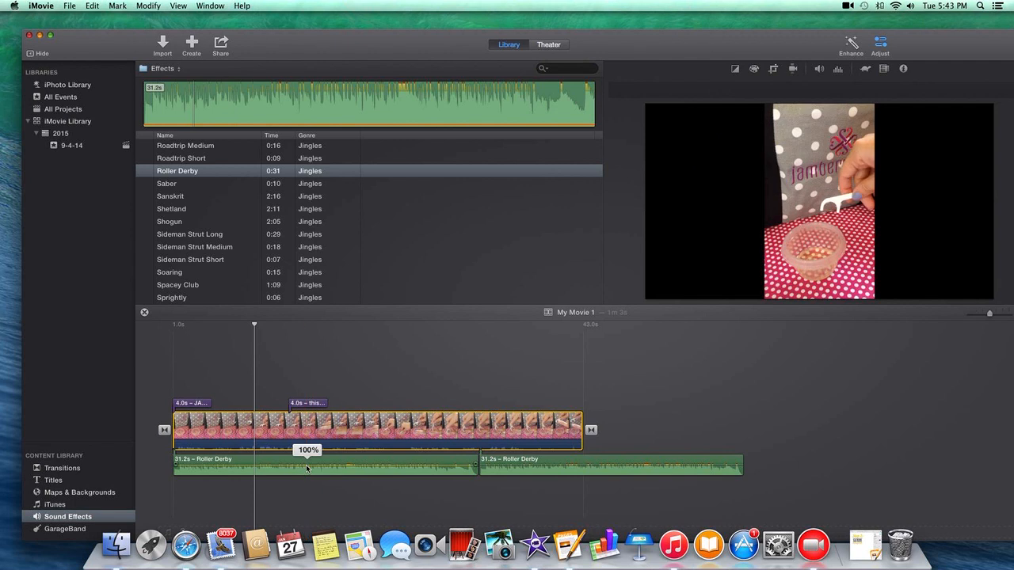
left_click_drag(306, 464, 306, 474)
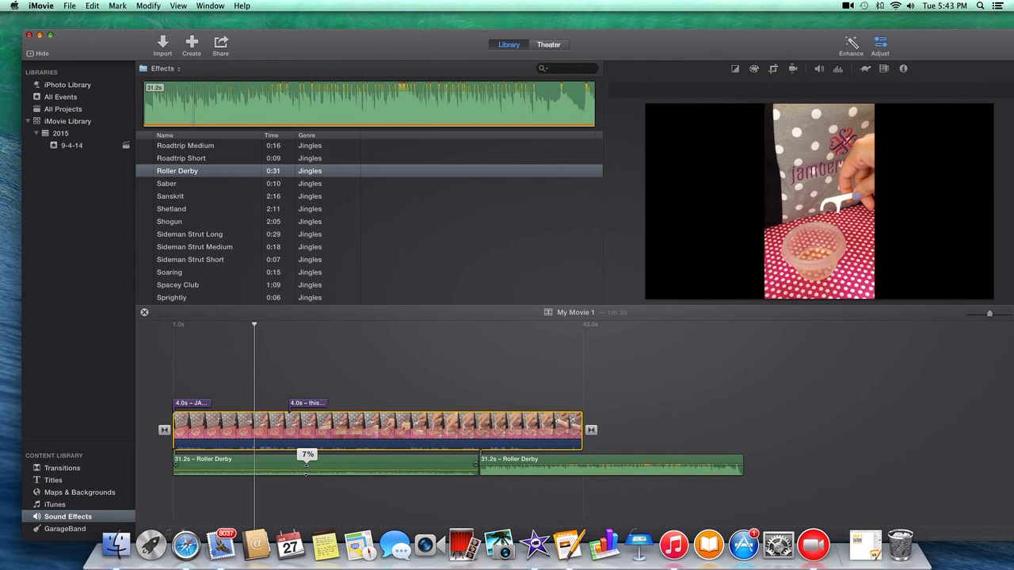
left_click_drag(540, 465, 541, 474)
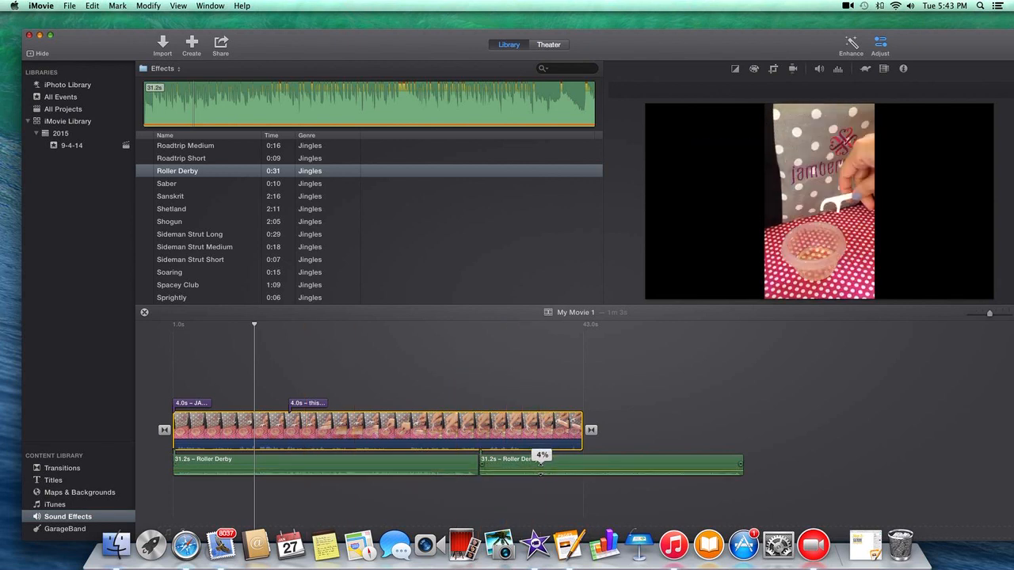
Play the movie from early in the video clip to check the balance between its sound and the quieter music.
mouse_move(846, 257)
left_click(234, 428)
left_click(821, 285)
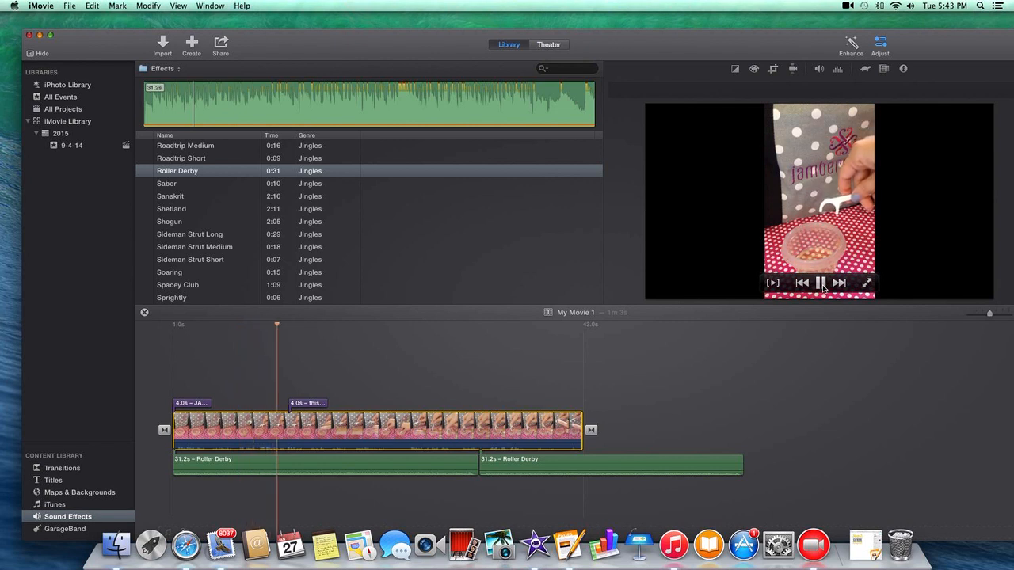
Turn on lowering the volume of other clips for the video clip and raise its own volume to 400%.
left_click(888, 48)
left_click(888, 49)
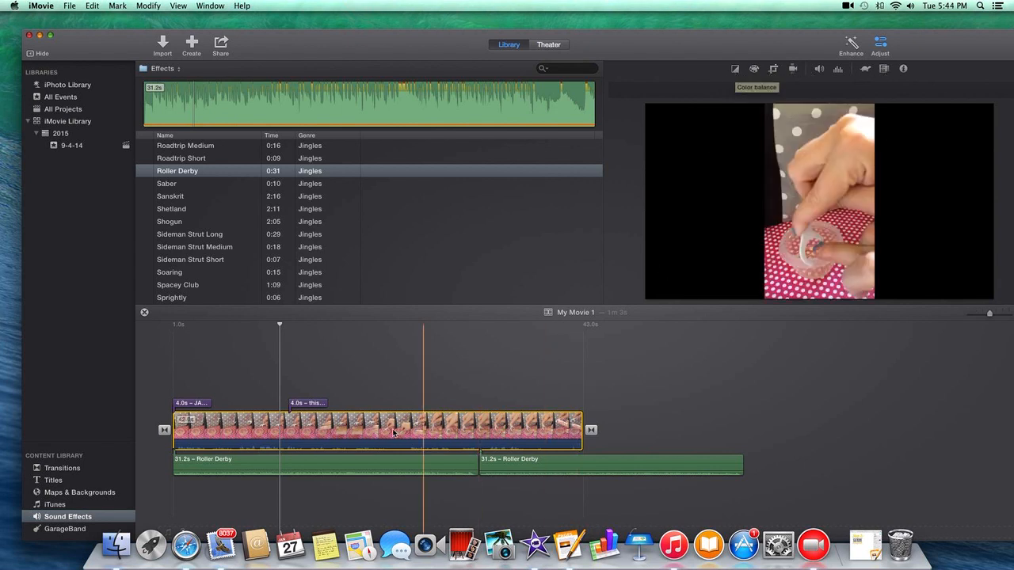
left_click(819, 70)
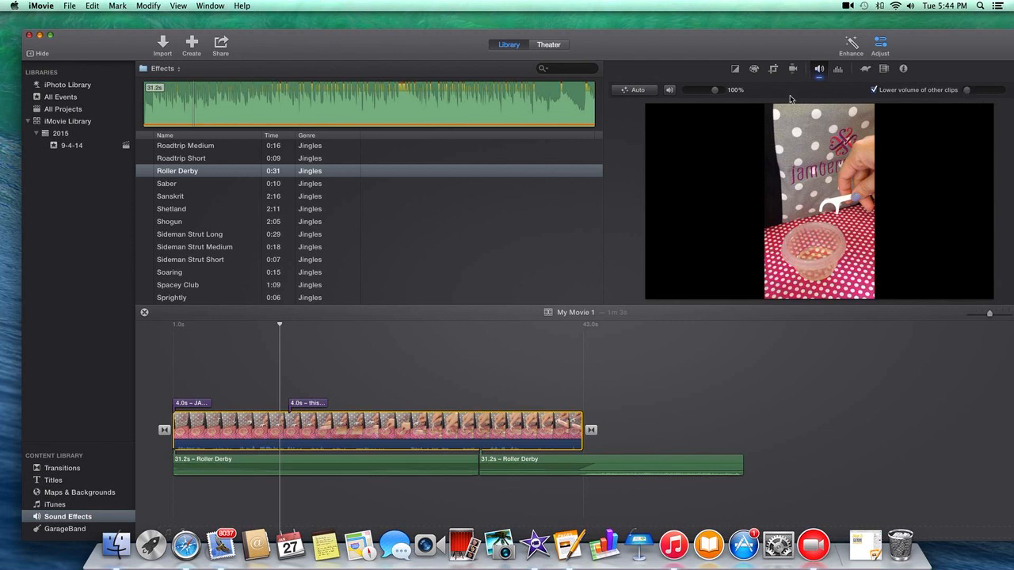
left_click_drag(715, 90, 723, 90)
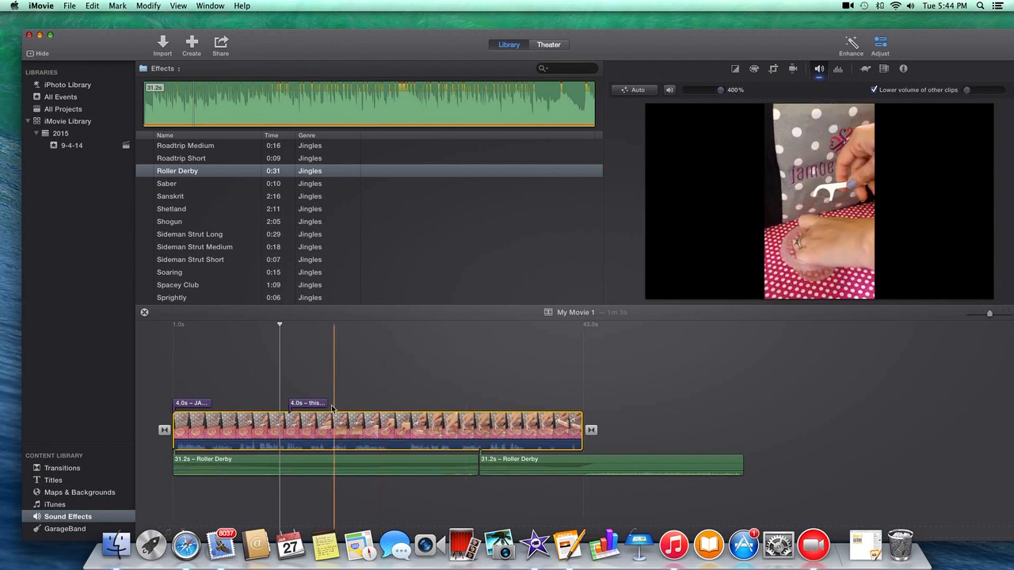
Play the movie while slightly raising the level for lowered clips and the first Roller Derby clip's volume, stopping playback when done.
left_click(244, 438)
mouse_move(809, 293)
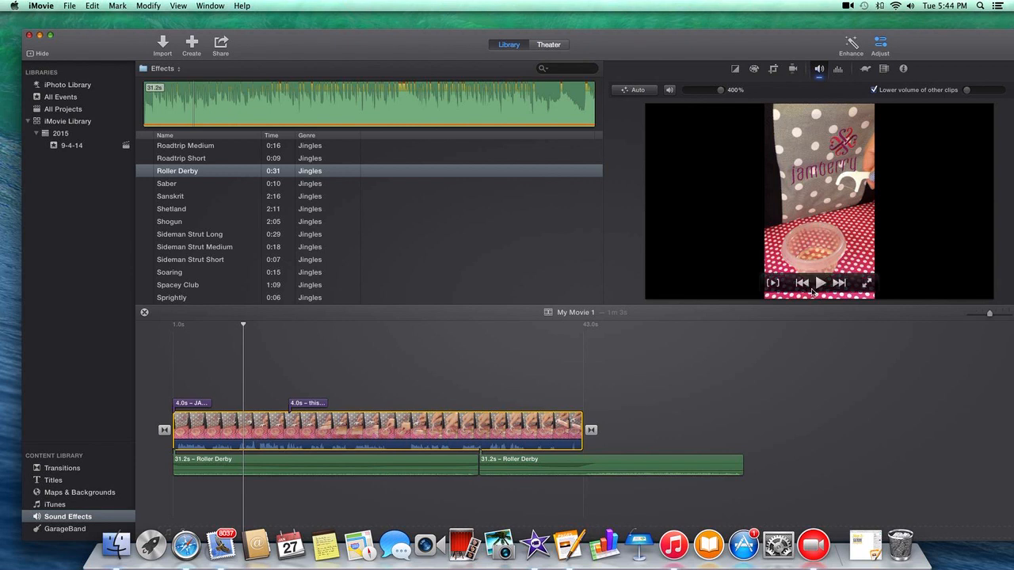
left_click(820, 287)
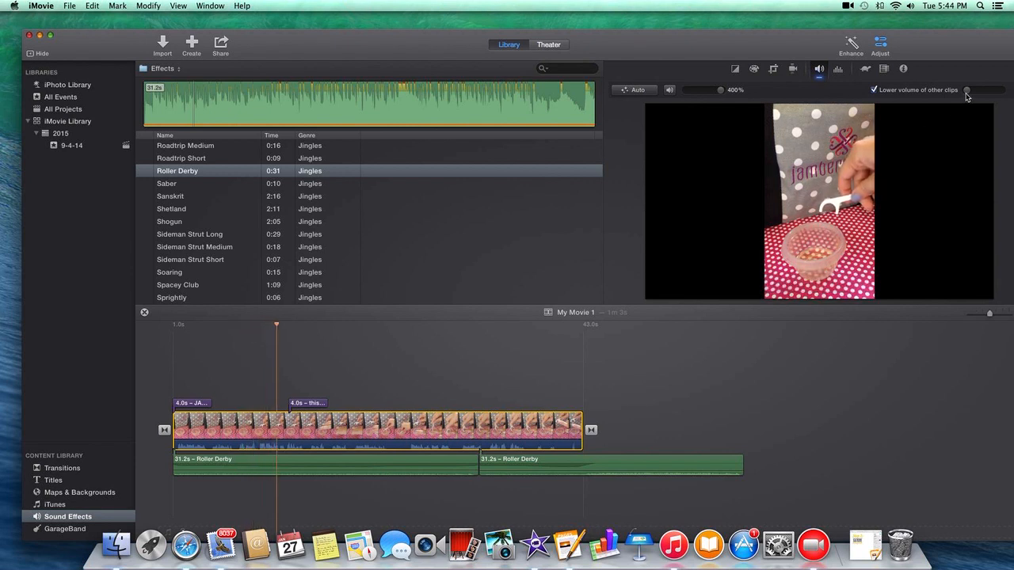
left_click_drag(967, 92, 974, 94)
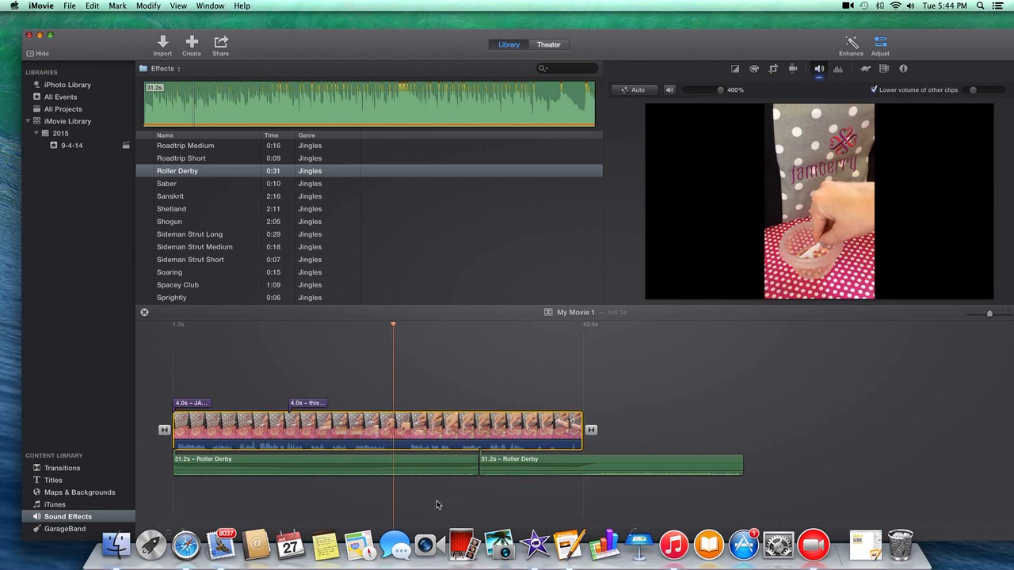
left_click_drag(378, 468, 379, 470)
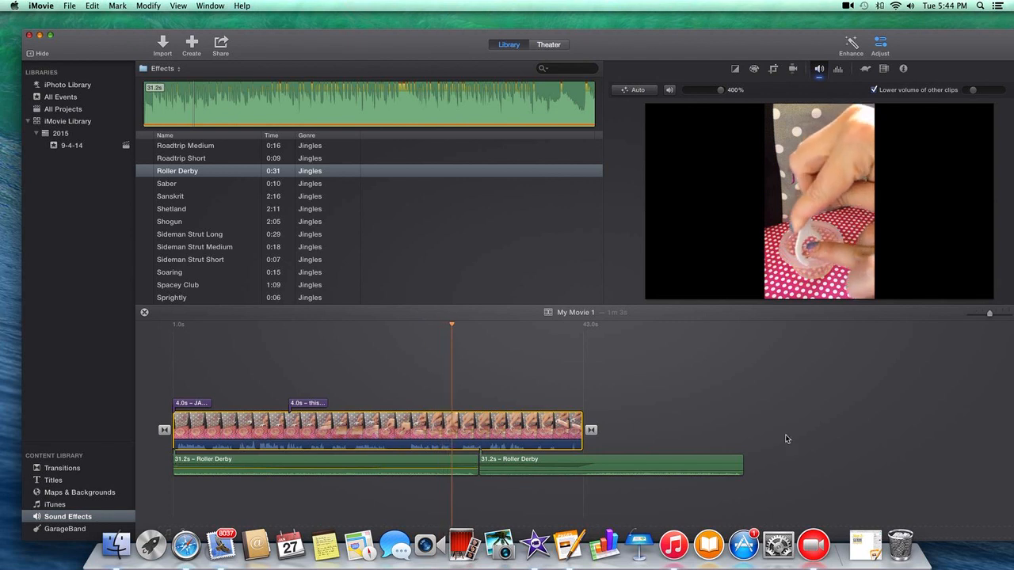
mouse_move(822, 290)
left_click(823, 289)
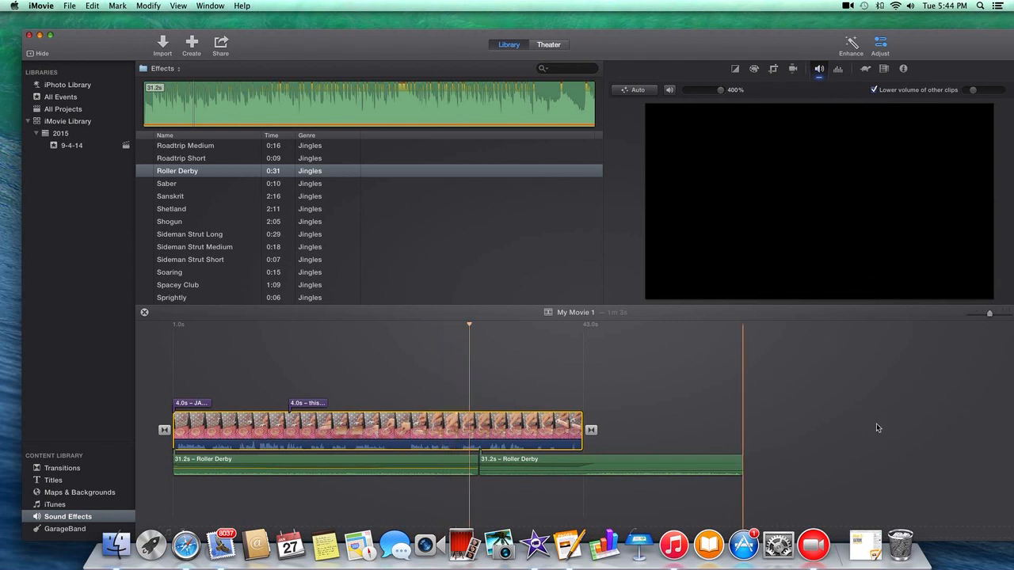
Split the video clip at about 23.6 s, slightly past its middle.
left_click(60, 469)
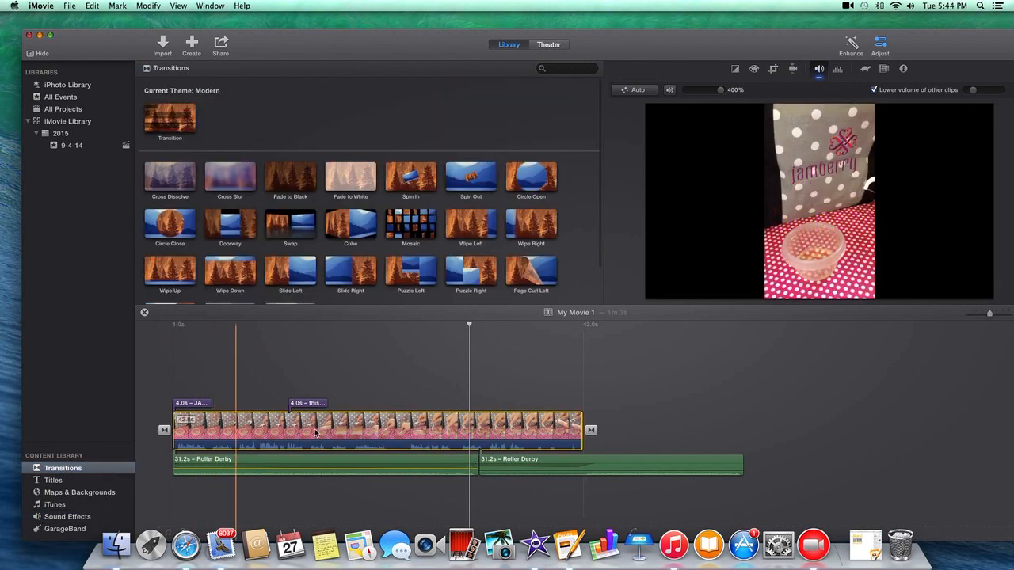
left_click(400, 431)
left_click(394, 429)
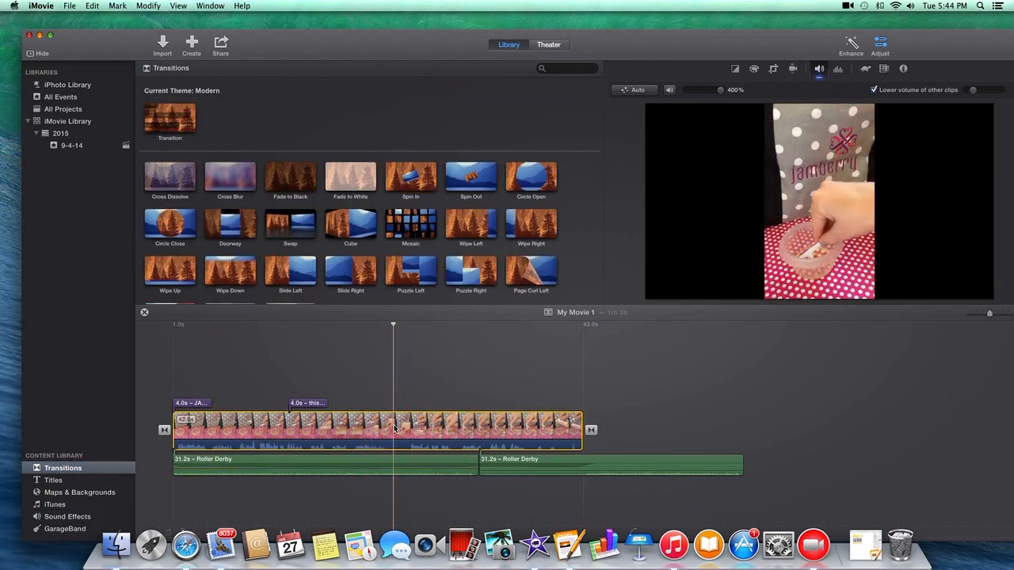
right_click(394, 429)
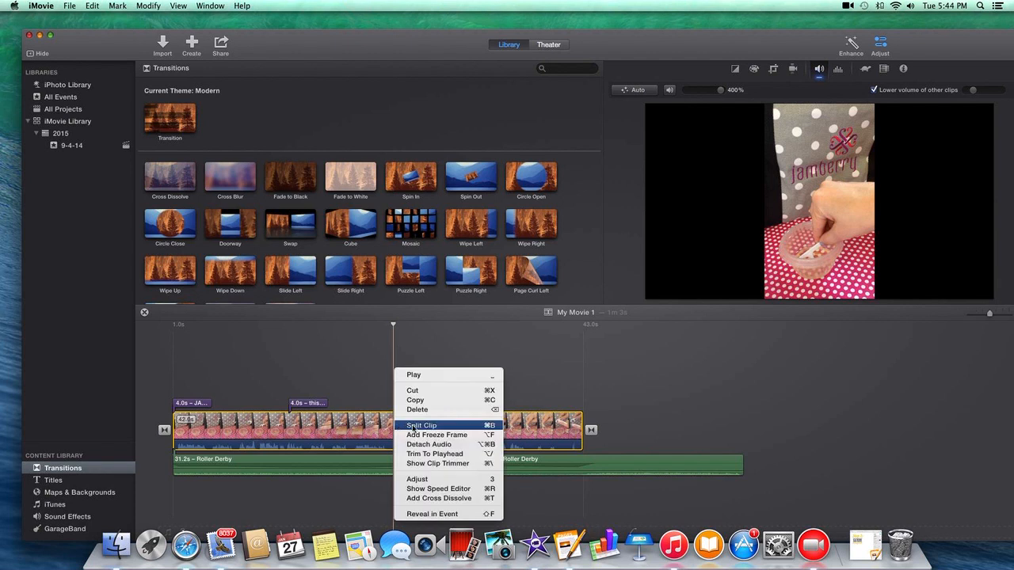
left_click(413, 427)
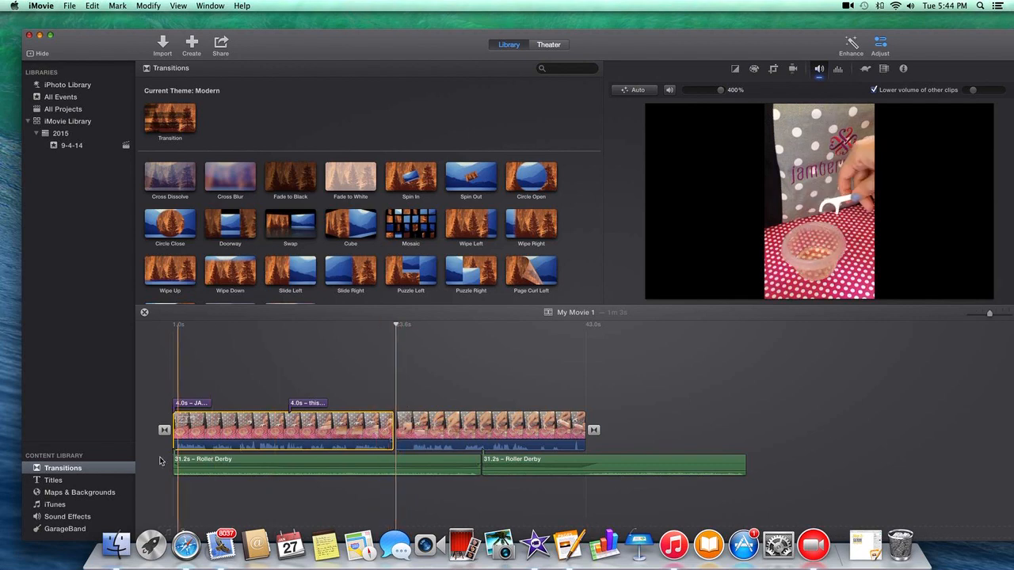
Insert a Lower Third title between the two video parts, set its name line to "what's next?" and clear its description line.
left_click(62, 481)
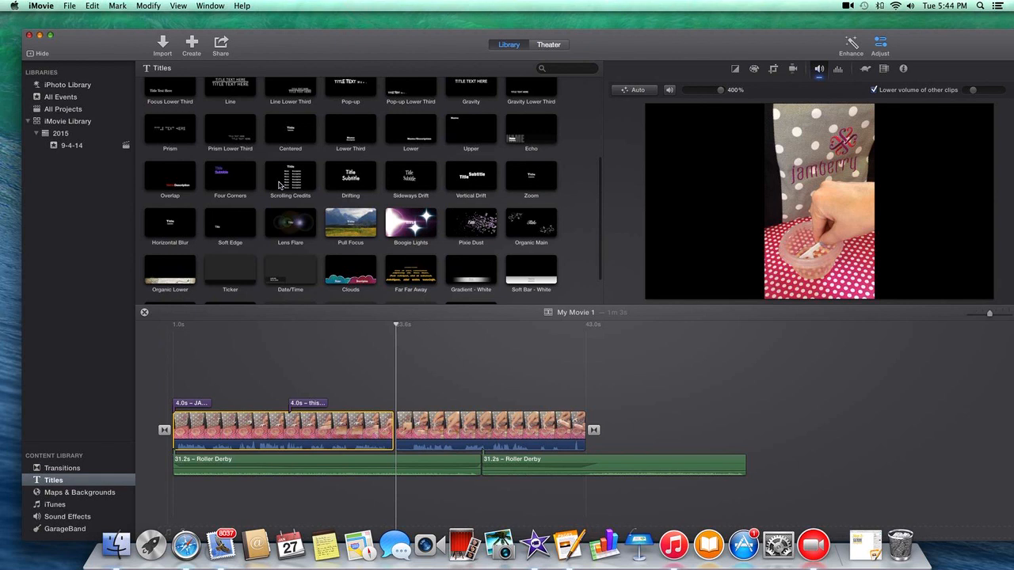
left_click_drag(356, 145, 410, 441)
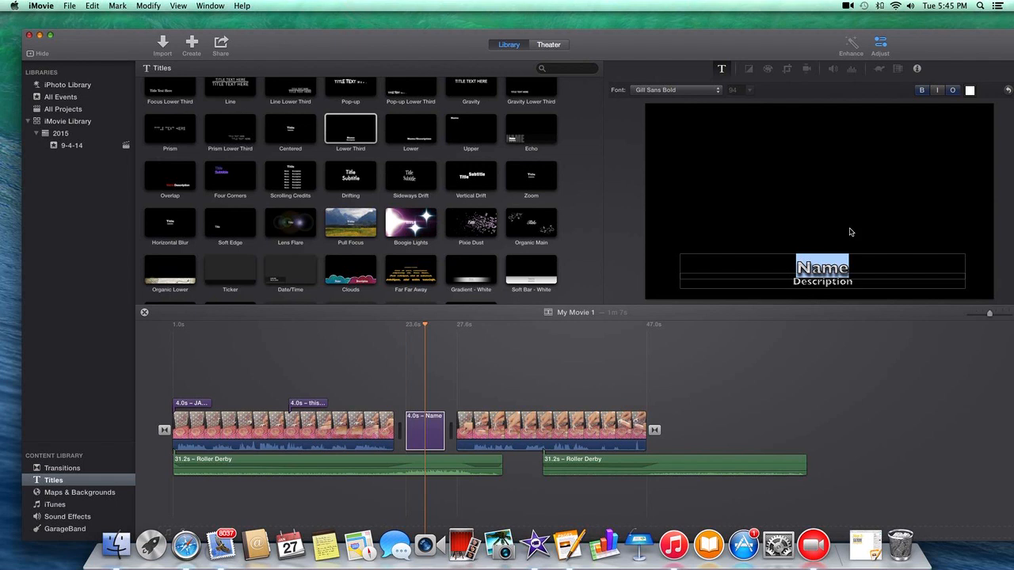
type("what's ne")
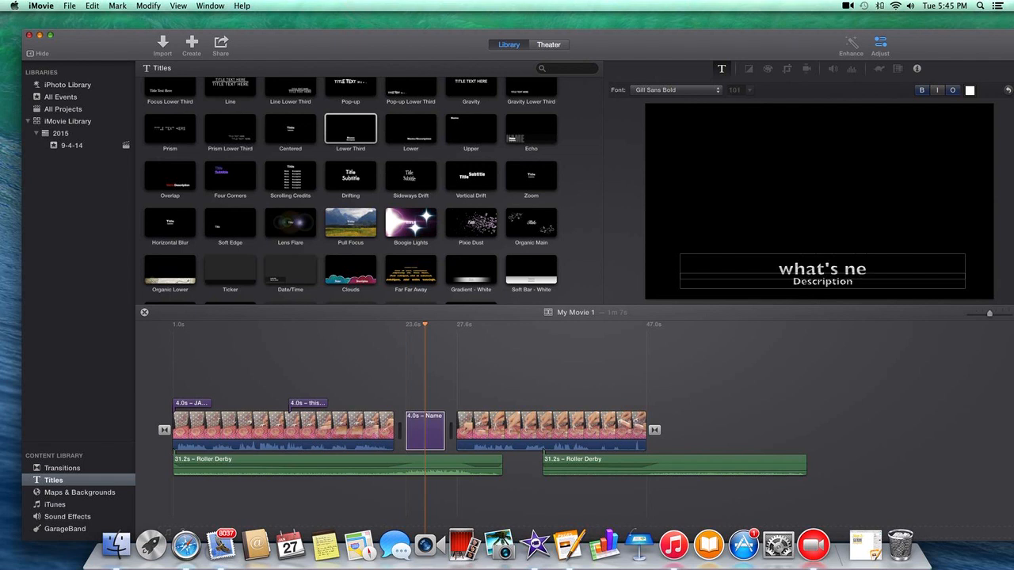
type("xt?")
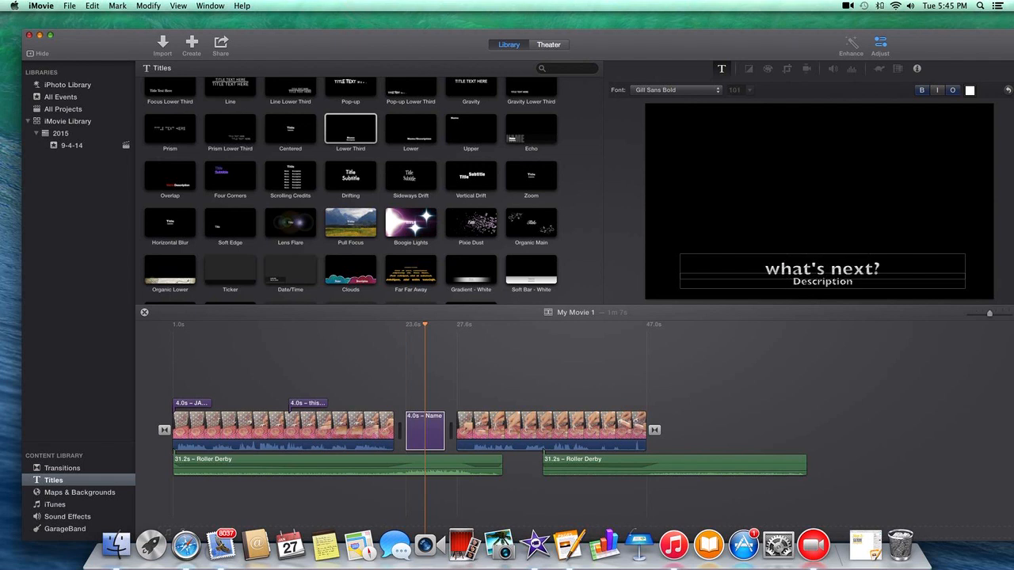
left_click(786, 283)
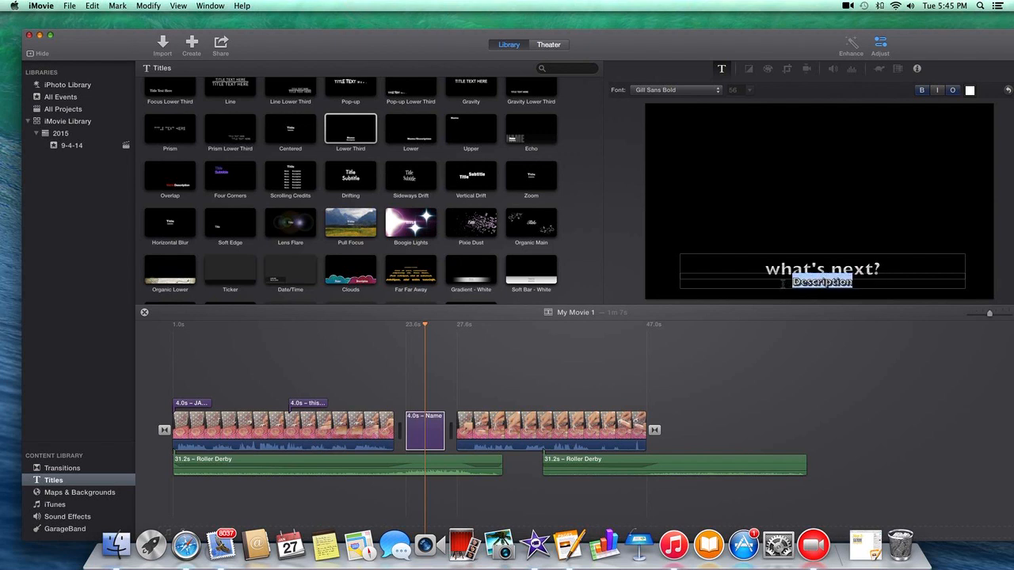
key("BackSpace")
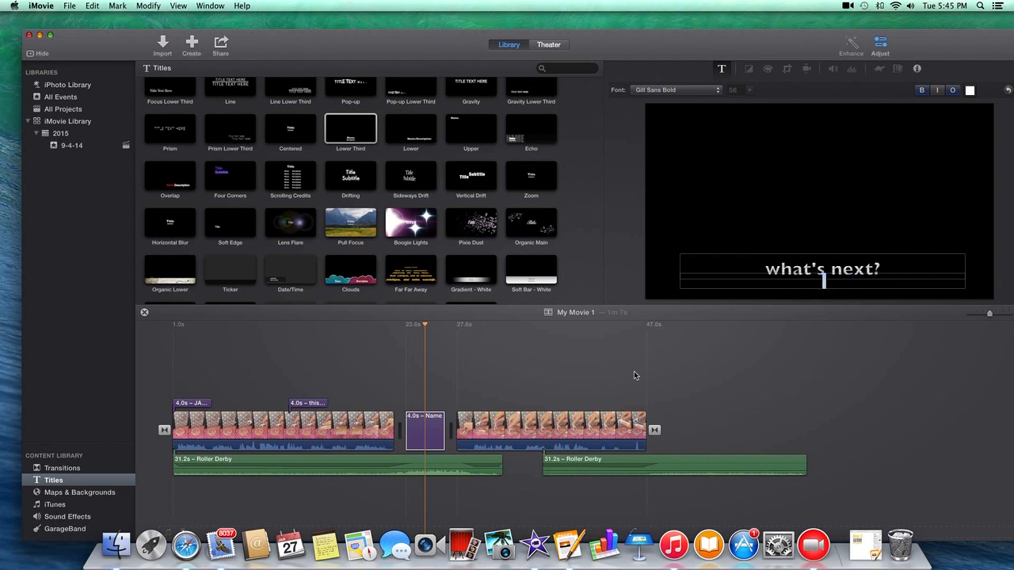
left_click(540, 368)
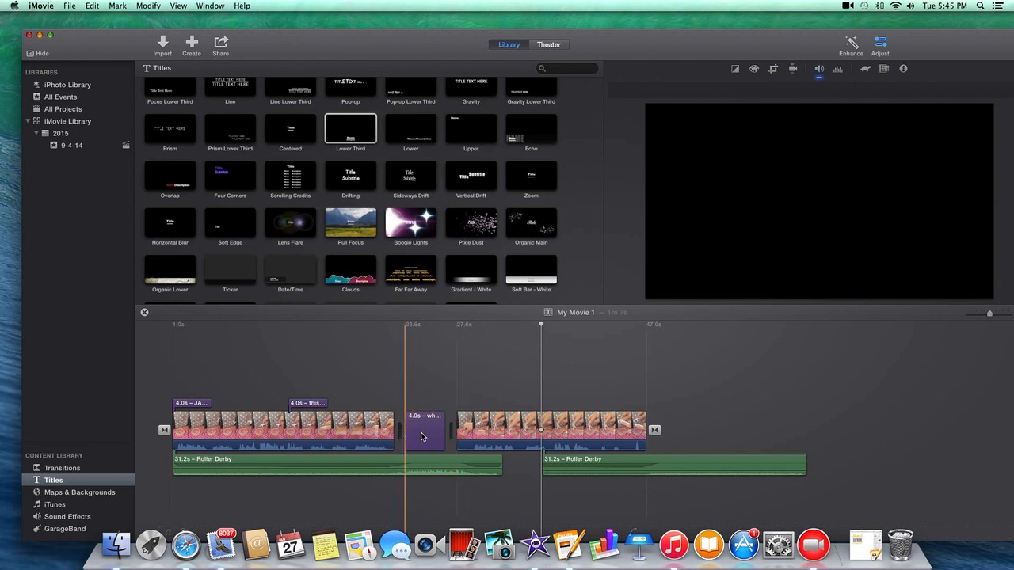
Play the movie from near the end of the first video part through the "what's next?" title.
left_click(384, 438)
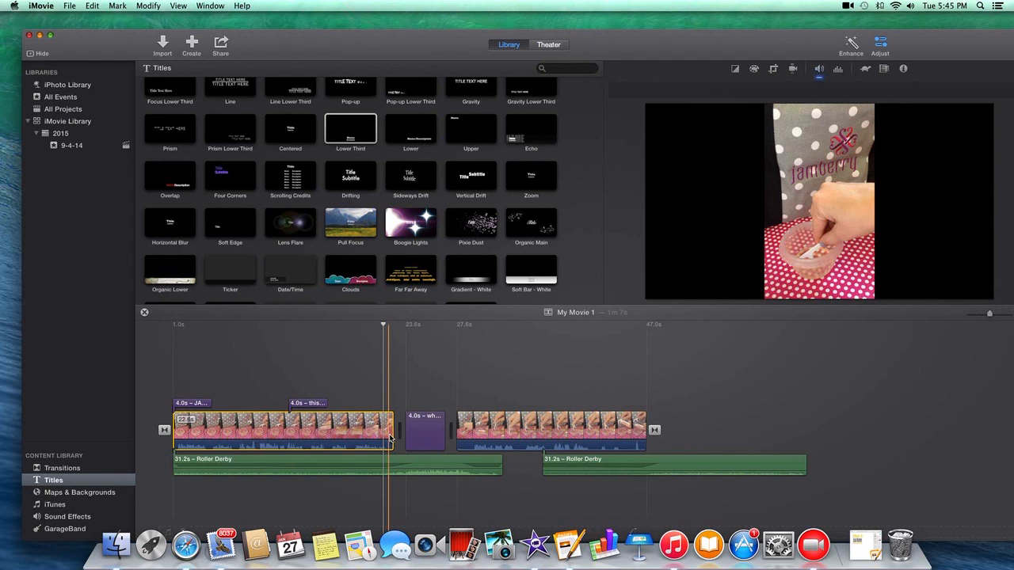
left_click(388, 439)
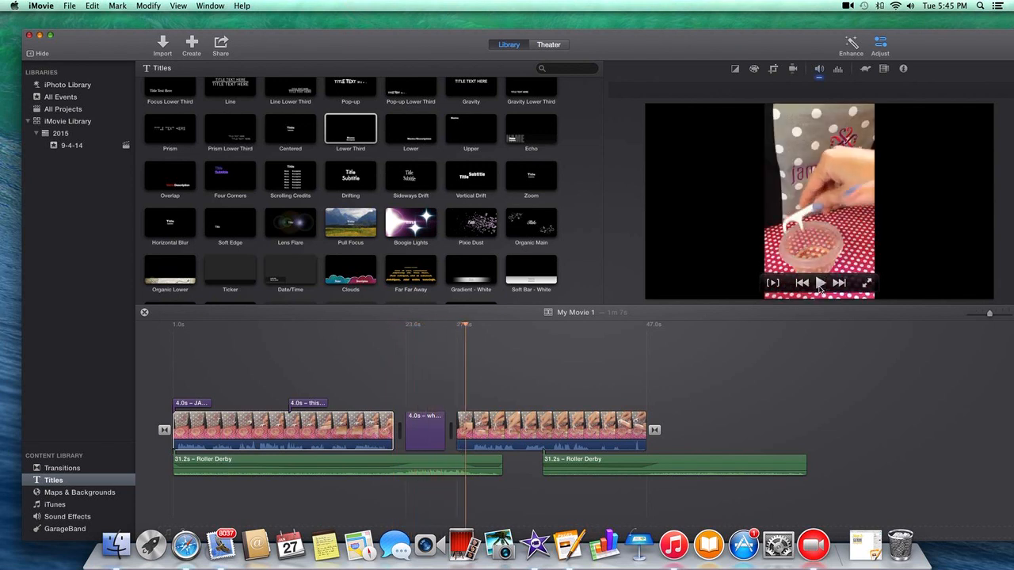
left_click(820, 284)
Add a Fade to Black transition before the "what's next?" title and a Mosaic transition after it.
left_click(75, 468)
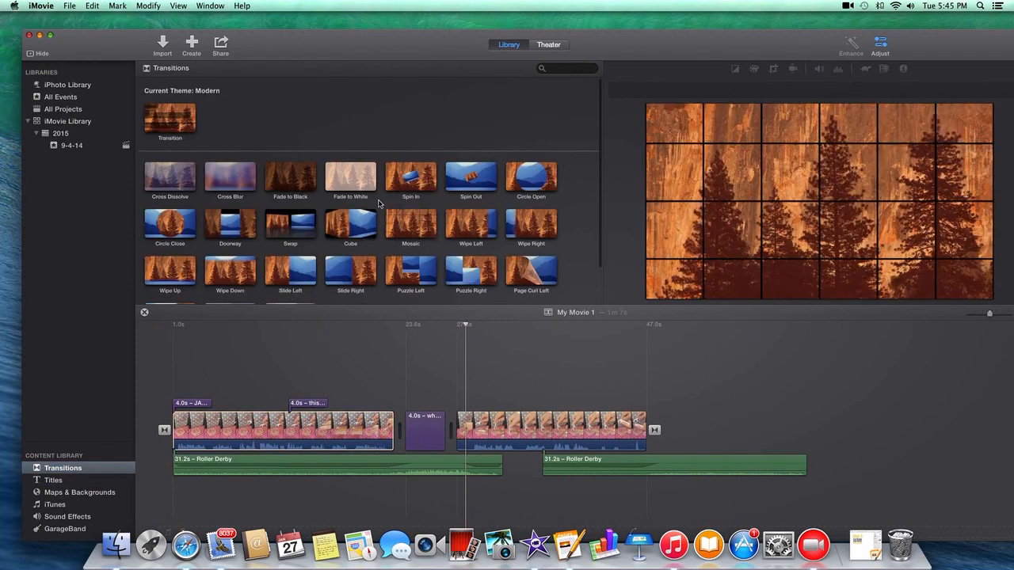
left_click_drag(290, 180, 403, 426)
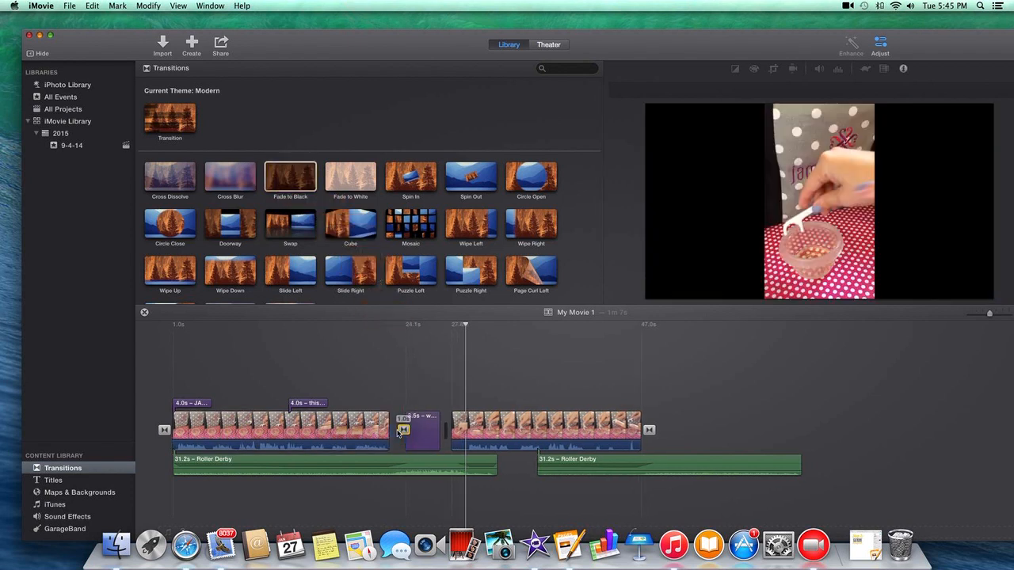
left_click_drag(420, 231, 447, 429)
Preview both transitions around the middle title by playing from the first part's end, stopping in the second part.
left_click(381, 430)
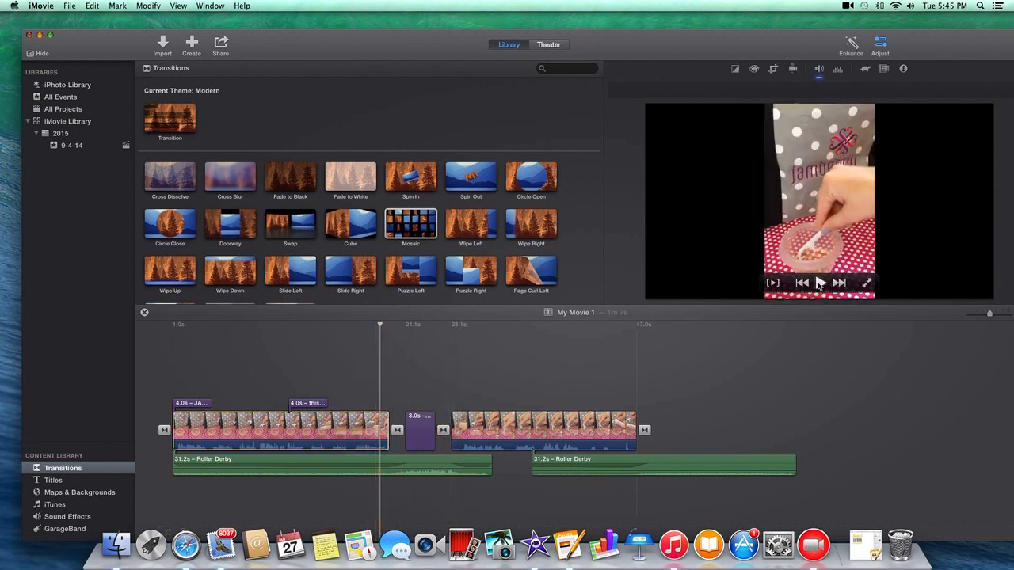
left_click(820, 284)
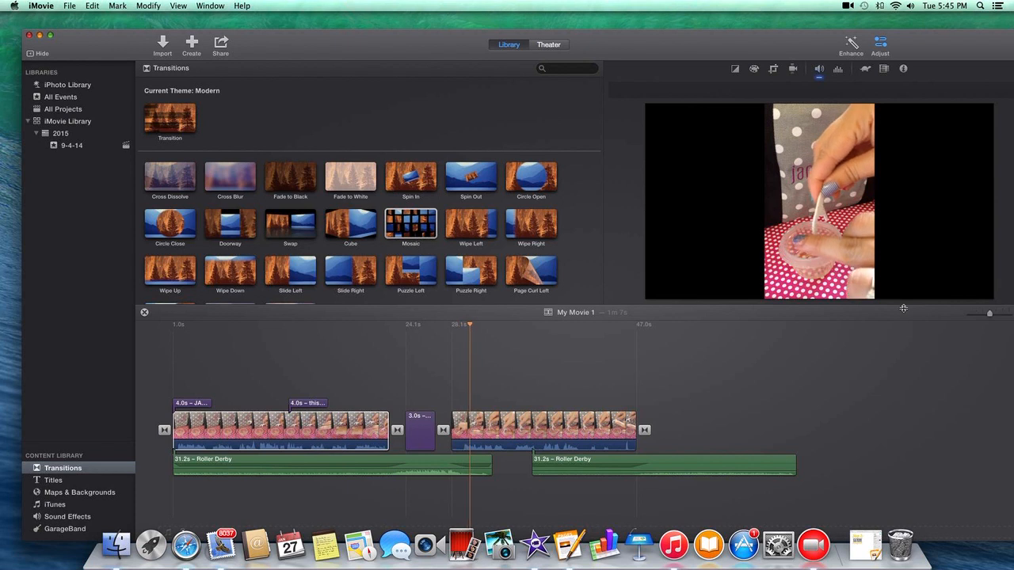
left_click(822, 284)
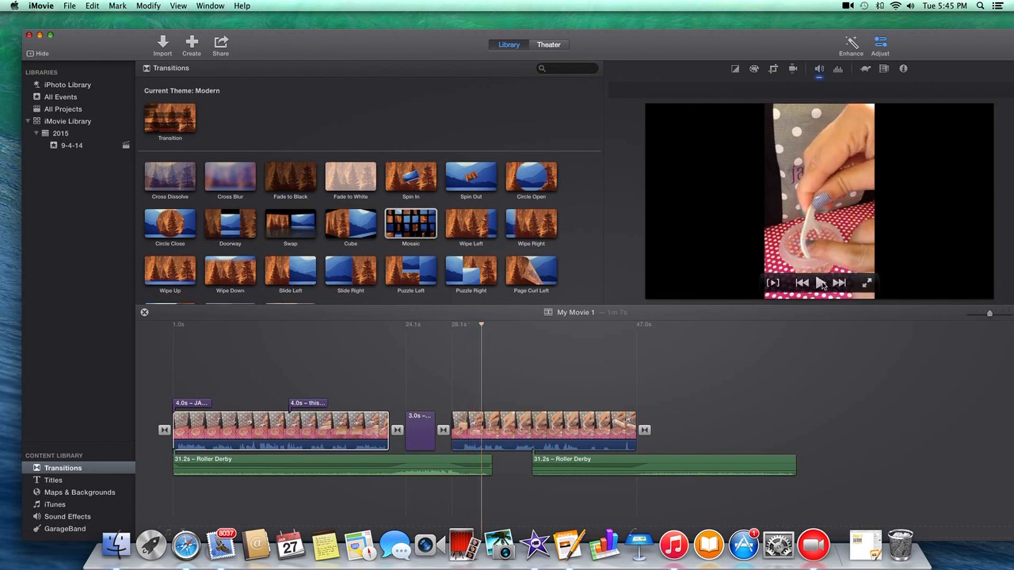
Move the second Roller Derby clip so that it starts directly at the end of the first one.
left_click(619, 472)
left_click_drag(618, 472, 572, 465)
left_click(580, 493)
left_click(515, 504)
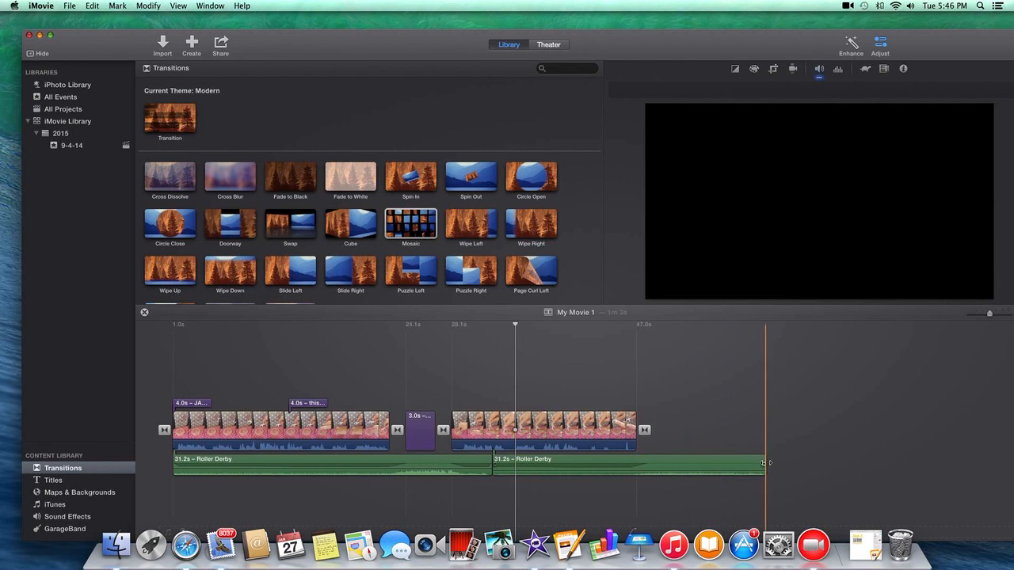
Trim the end of the second Roller Derby clip to 14.6 s so it finishes with the video.
mouse_move(765, 464)
left_mouse_down()
mouse_move(651, 466)
mouse_move(766, 470)
left_mouse_up()
left_click_drag(764, 459, 638, 465)
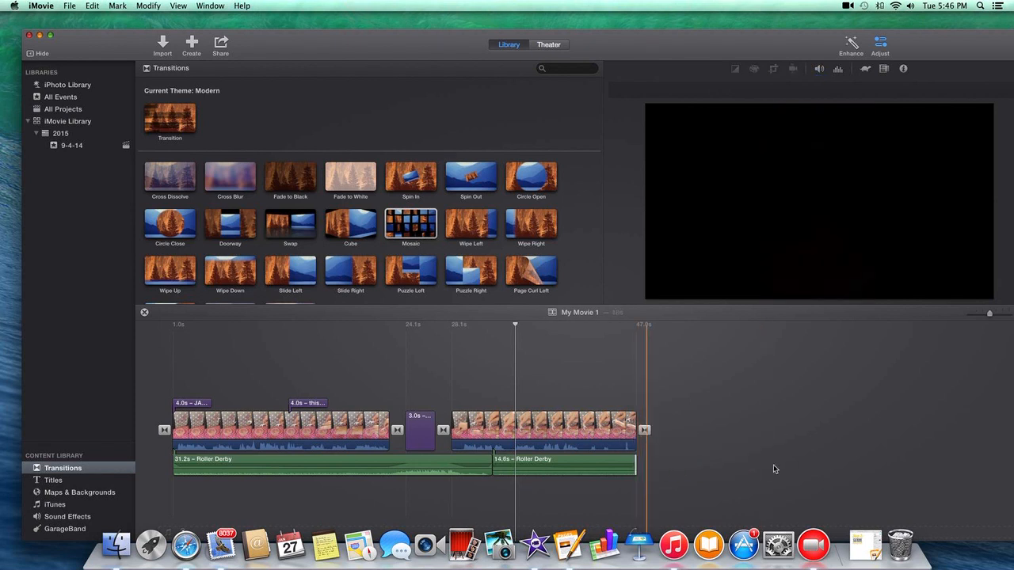
left_click(795, 468)
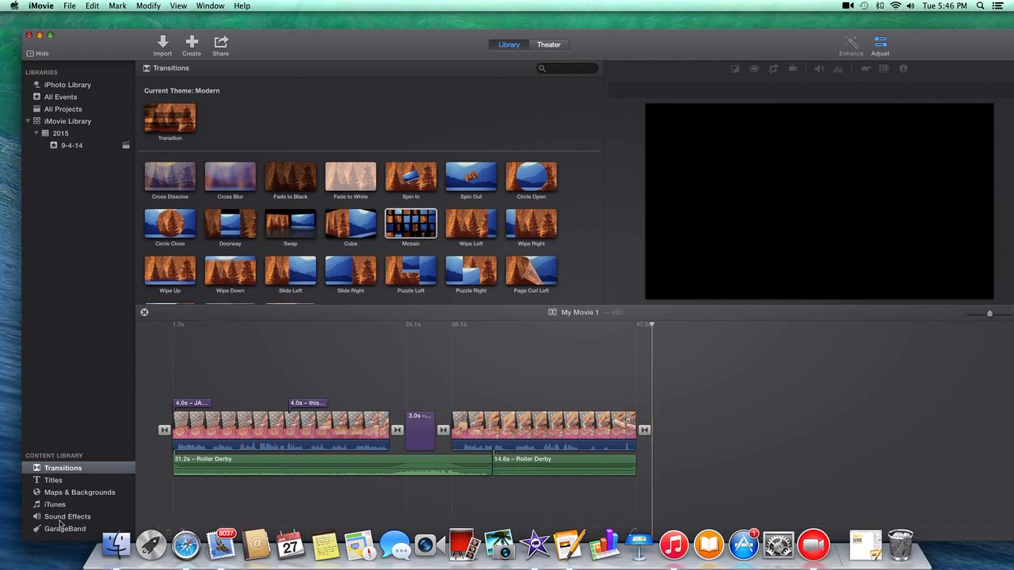
scroll(307, 175, "down", 3)
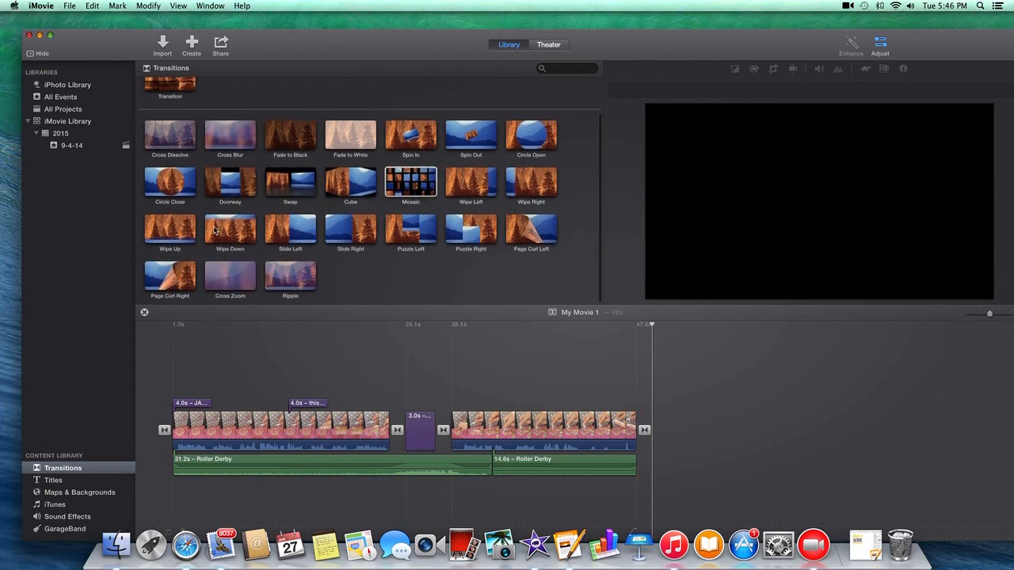
left_click(59, 480)
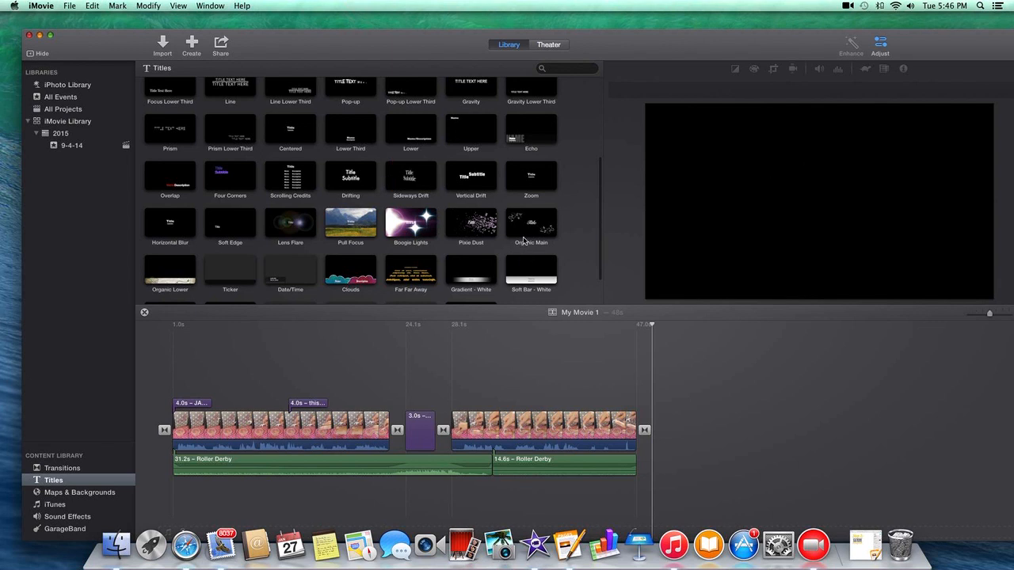
scroll(522, 240, "up", 5)
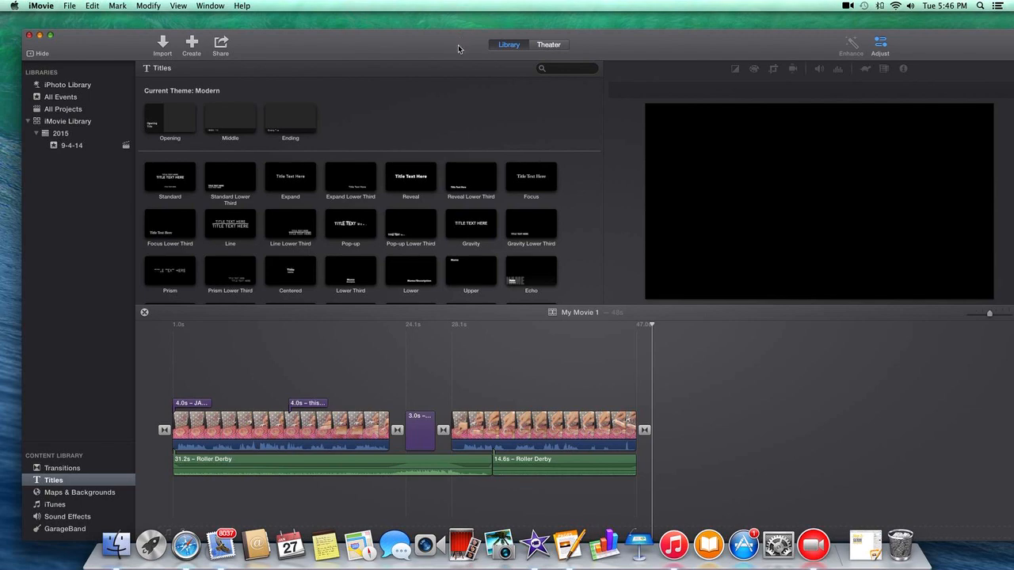
Open the image IMG_9031.JPG from the desktop's jamberry folder in Preview, moving the movie editor window out of the way.
left_click_drag(458, 46, 454, 184)
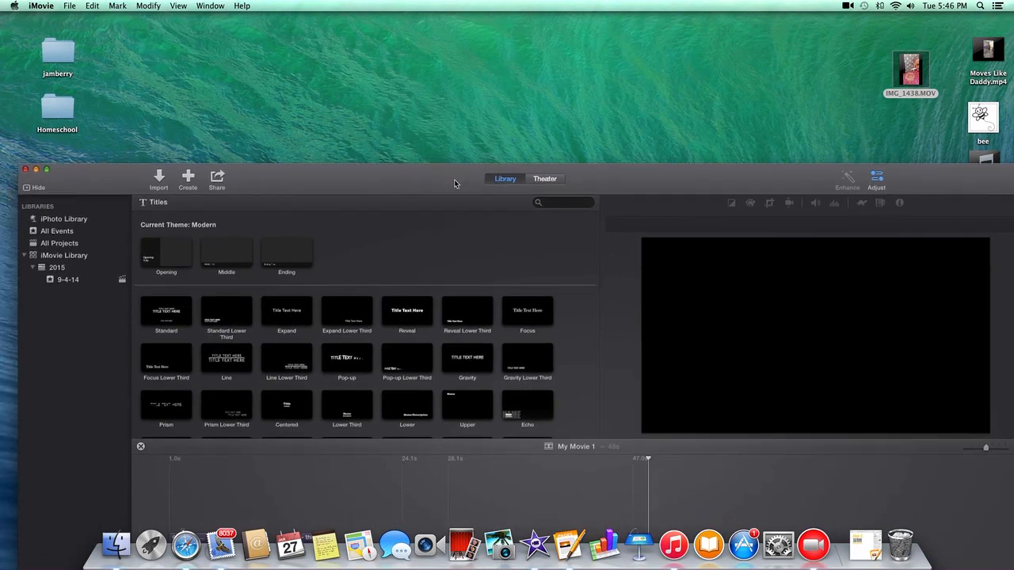
double_click(55, 45)
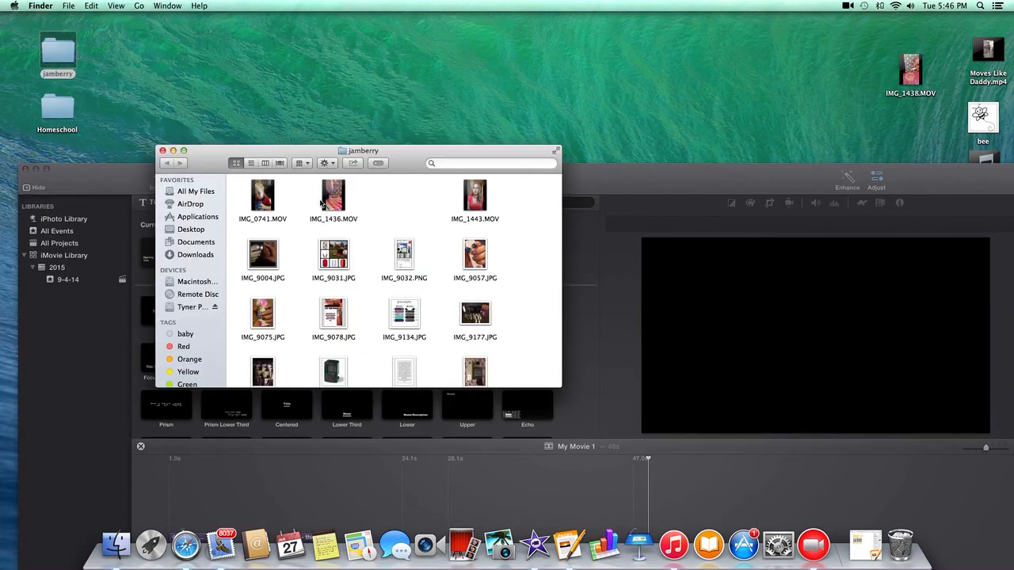
double_click(332, 260)
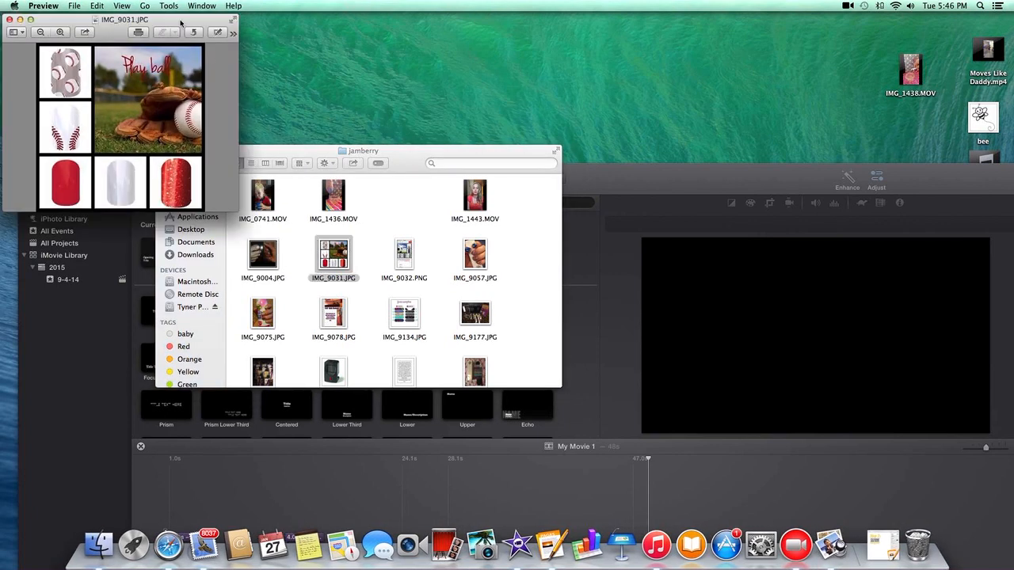
Delete the entire contents of the image and convert it to PNG for a transparent background.
left_click(98, 6)
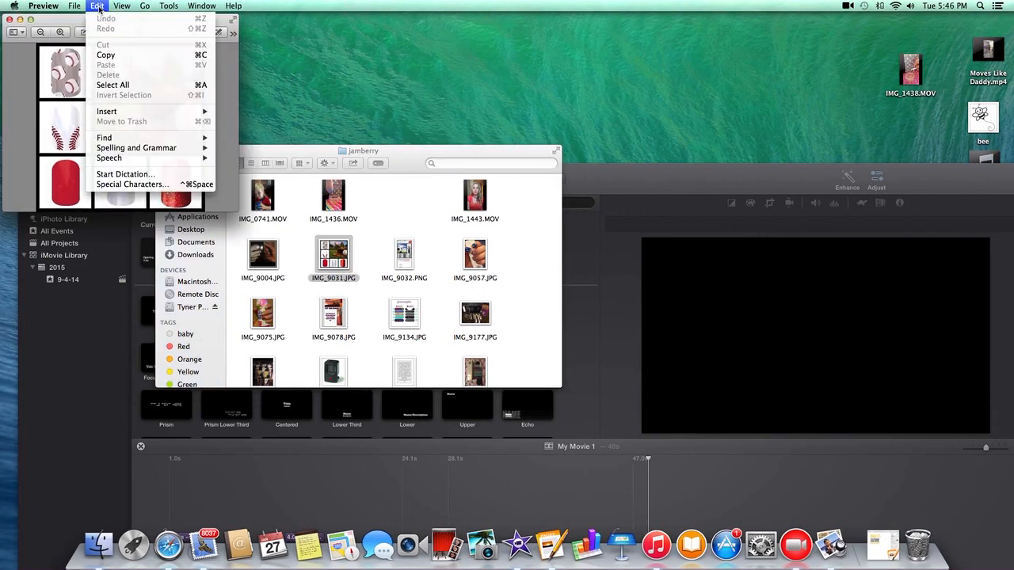
left_click(113, 85)
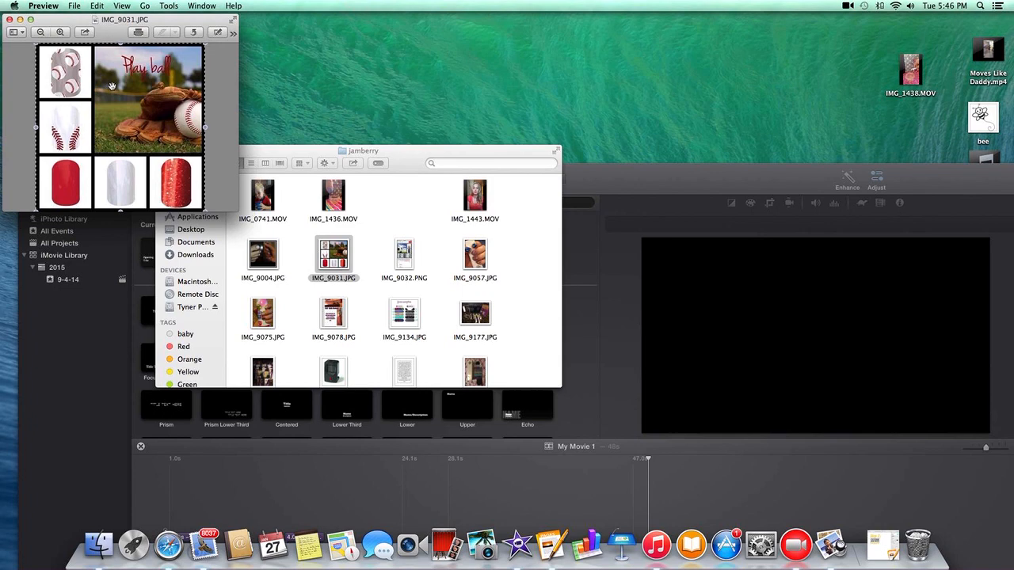
key("Delete")
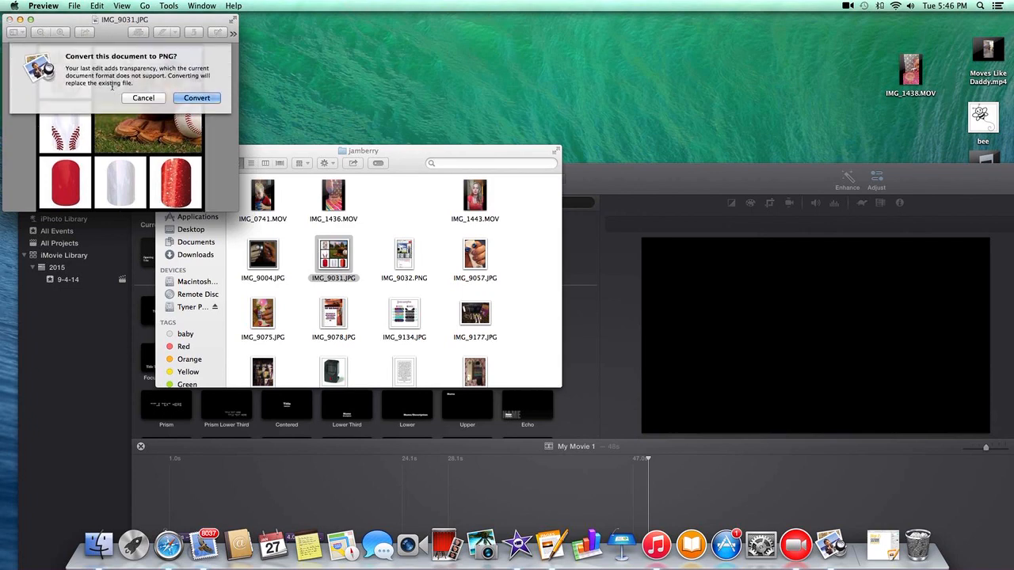
left_click(196, 98)
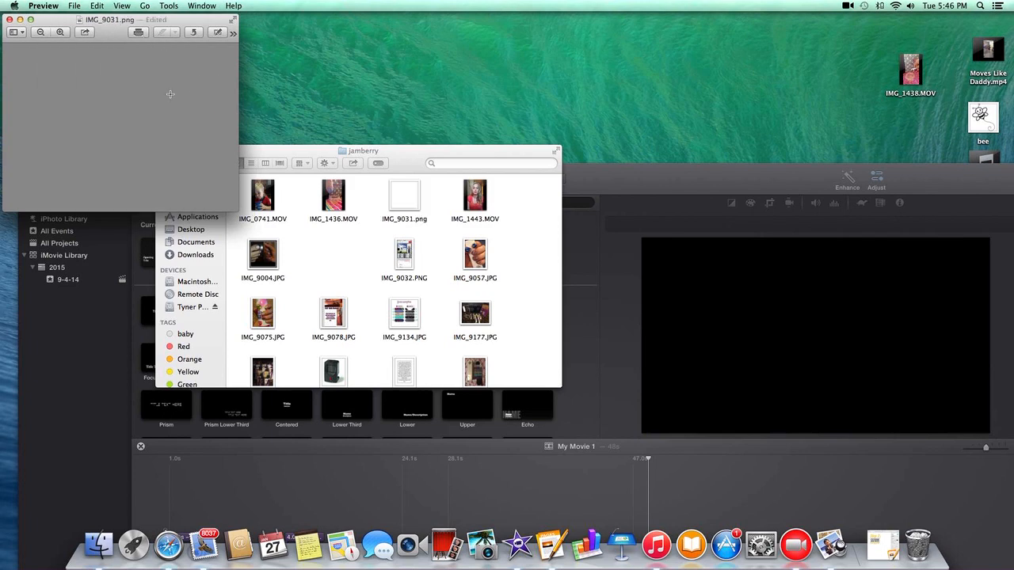
Draw a diagonal arrow on the blank image with the Line tool, apply the thickest line width and swing its tip upward.
left_click_drag(175, 19, 235, 21)
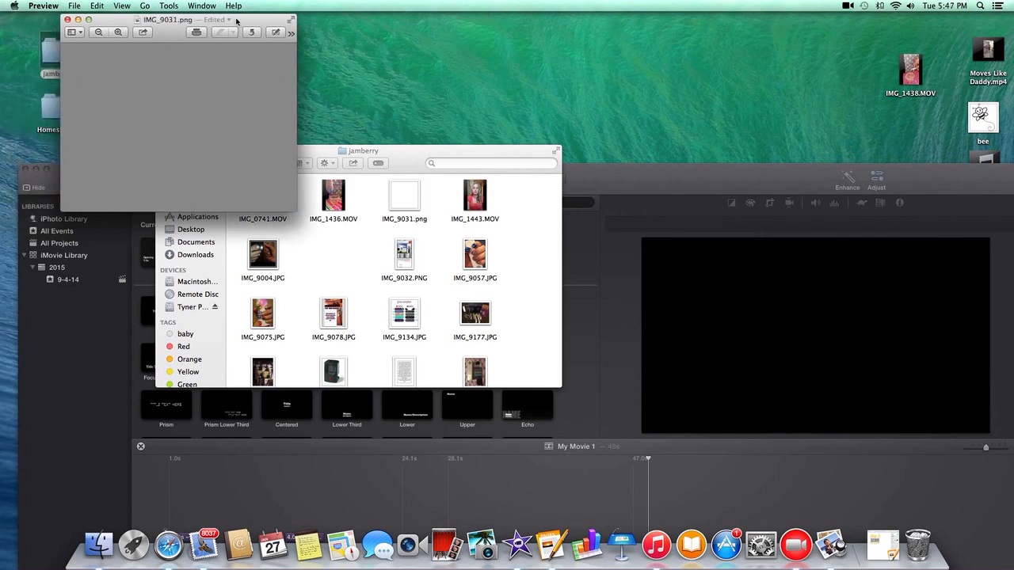
left_click(276, 32)
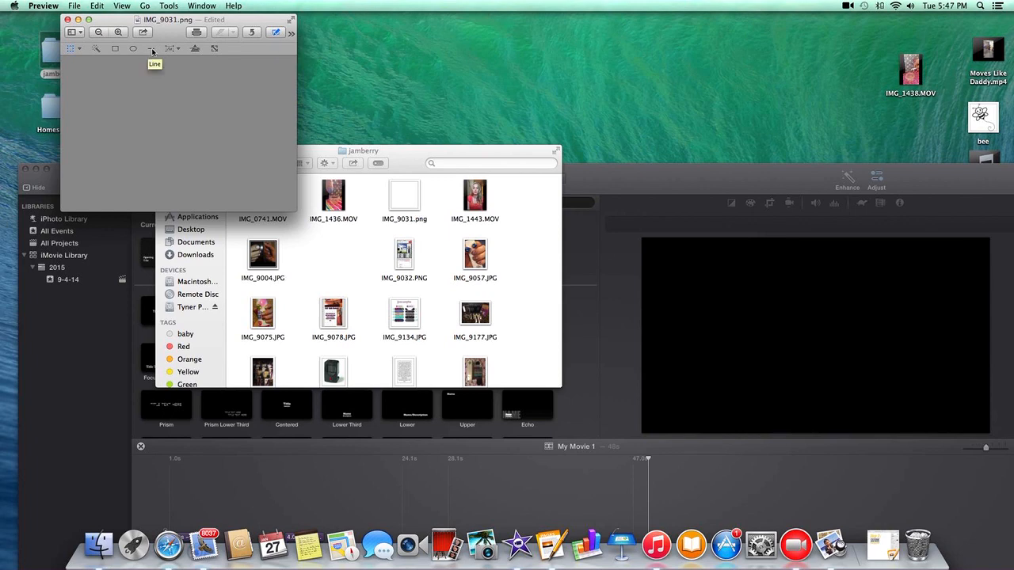
left_click(152, 51)
left_click_drag(123, 74, 174, 127)
left_click(264, 49)
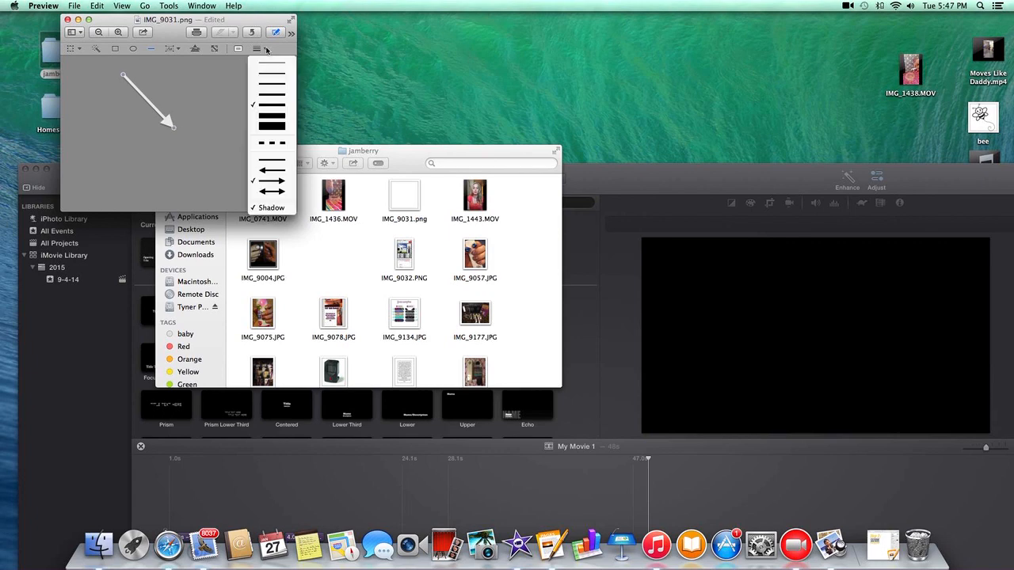
left_click(268, 123)
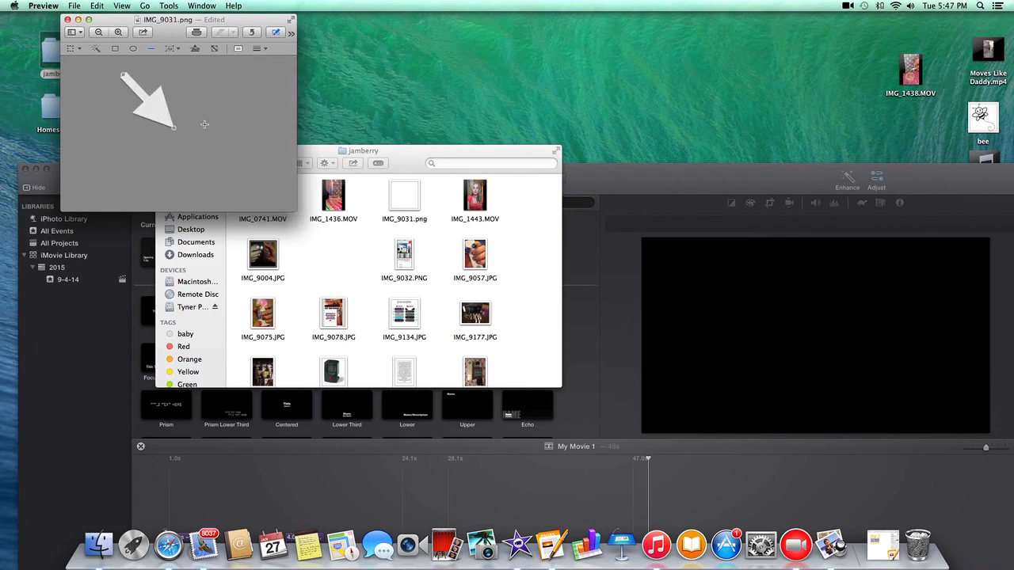
left_click_drag(176, 130, 203, 99)
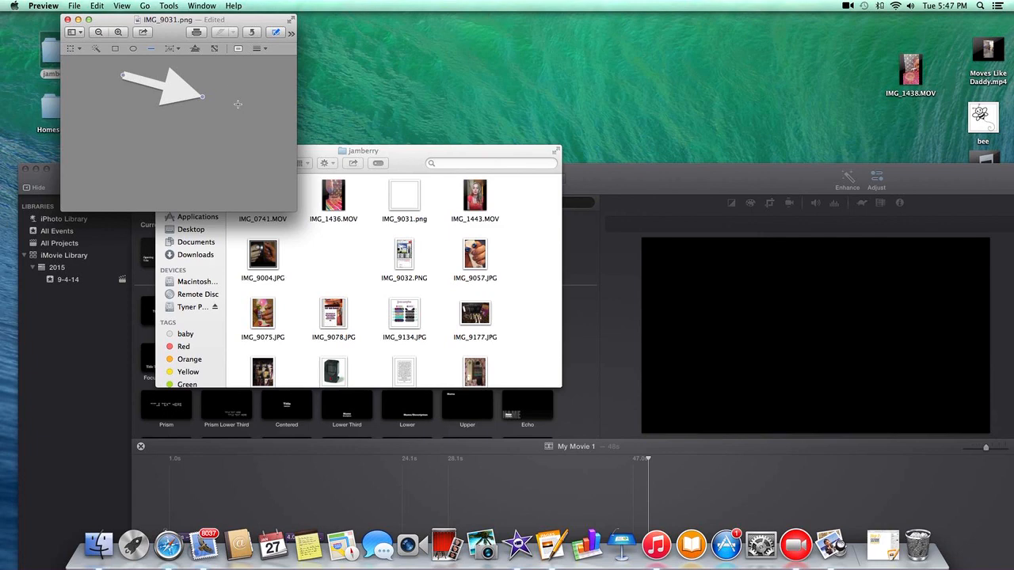
Rename the image as arrow, set its location to Desktop, and close the image and the jamberry folder.
left_click(229, 21)
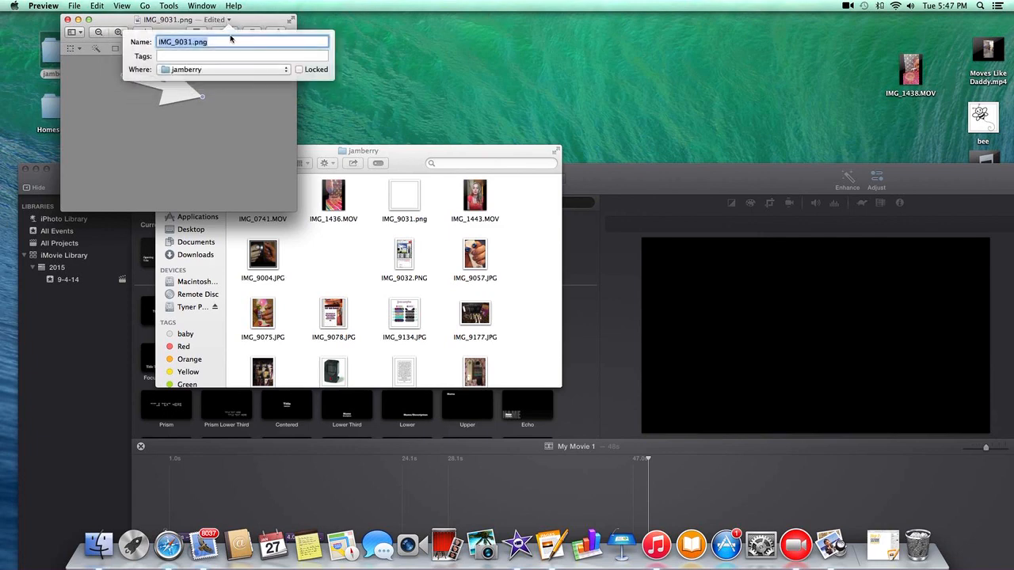
type("a")
left_click(205, 70)
left_click(212, 125)
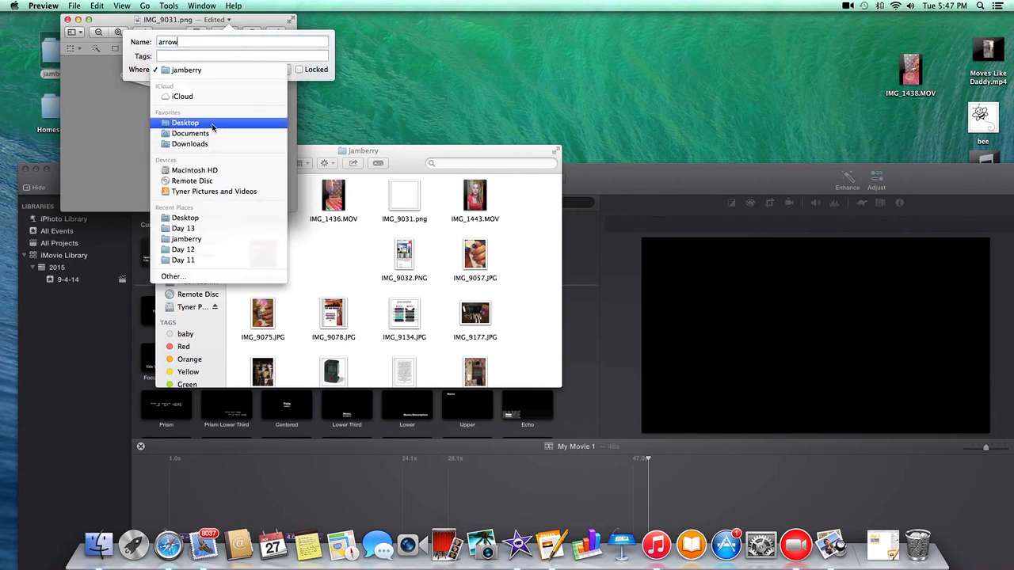
left_click(68, 19)
left_click(67, 19)
left_click(163, 150)
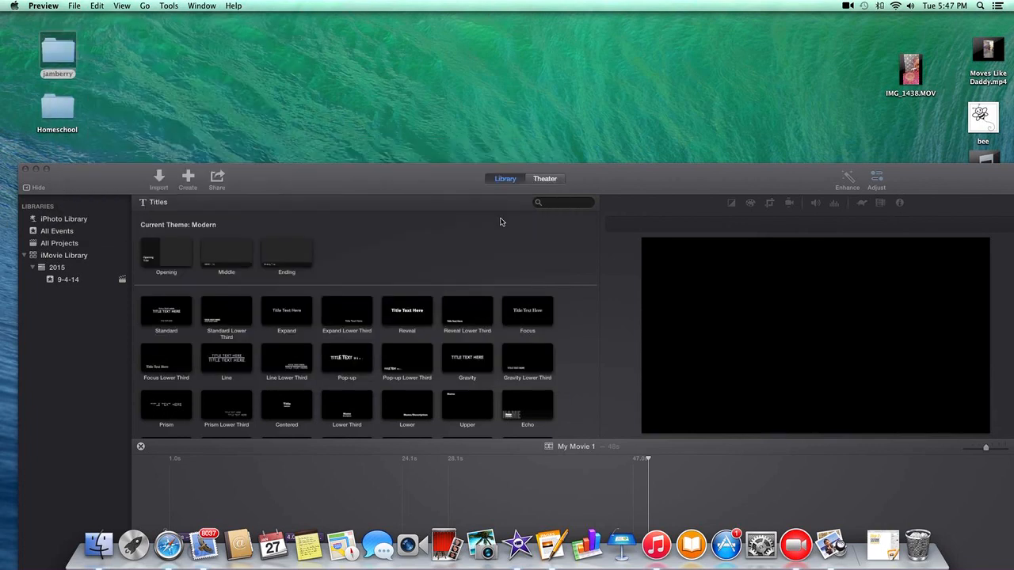
Switch back to iMovie and add arrow.png from the desktop as an overlay above the second video part, shifting it slightly earlier.
left_click_drag(443, 168, 423, 47)
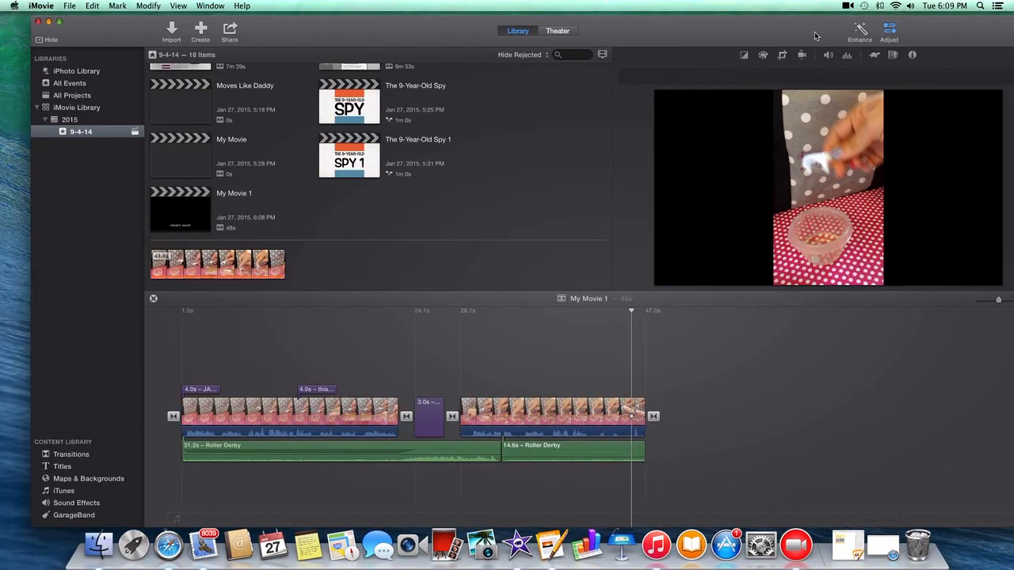
left_click_drag(815, 36, 703, 26)
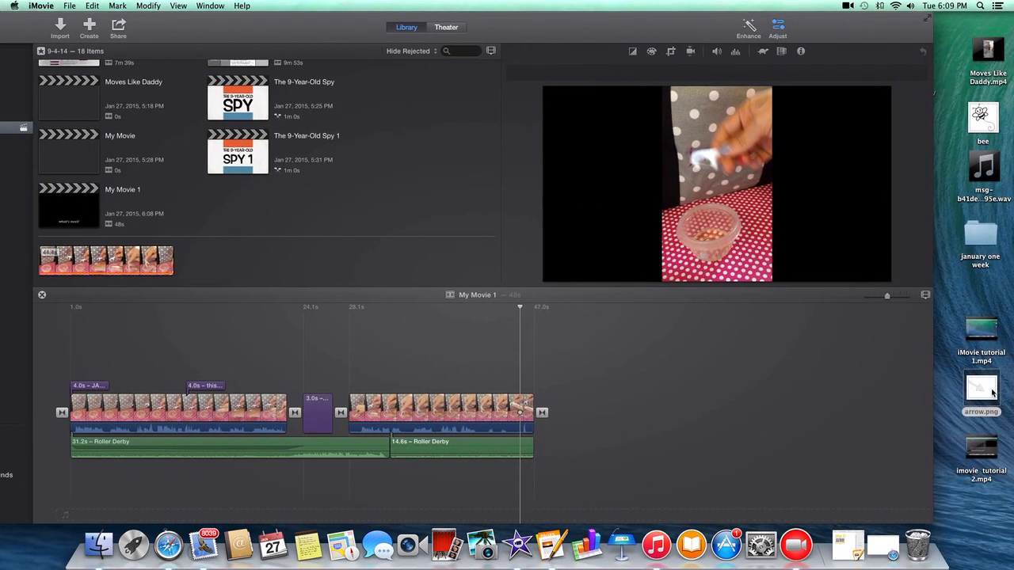
left_click_drag(993, 383, 433, 362)
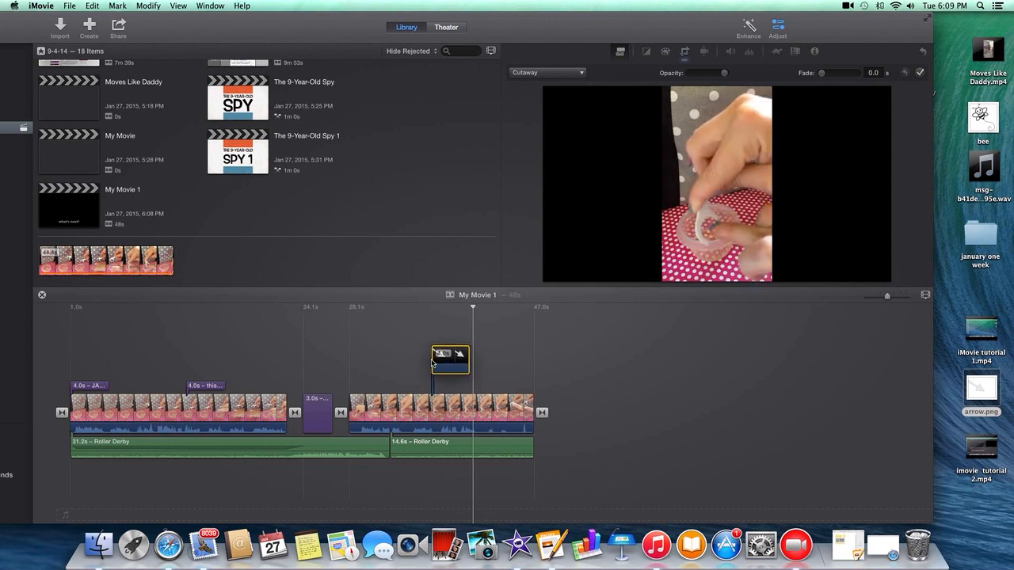
left_click_drag(433, 362, 412, 365)
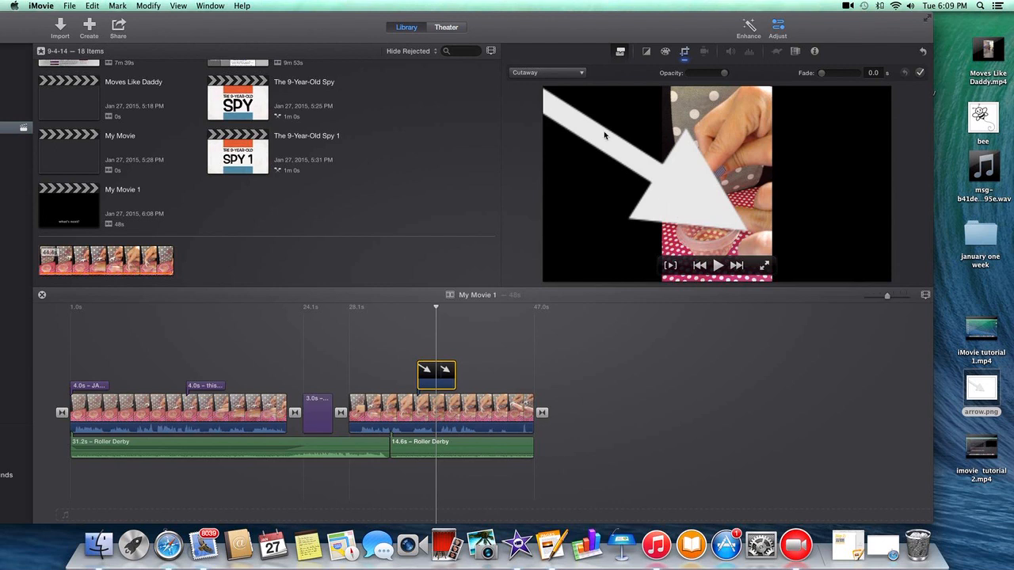
Change the arrow overlay to Picture in Picture and move it over the hand in the video frame.
left_click(548, 74)
left_click(549, 111)
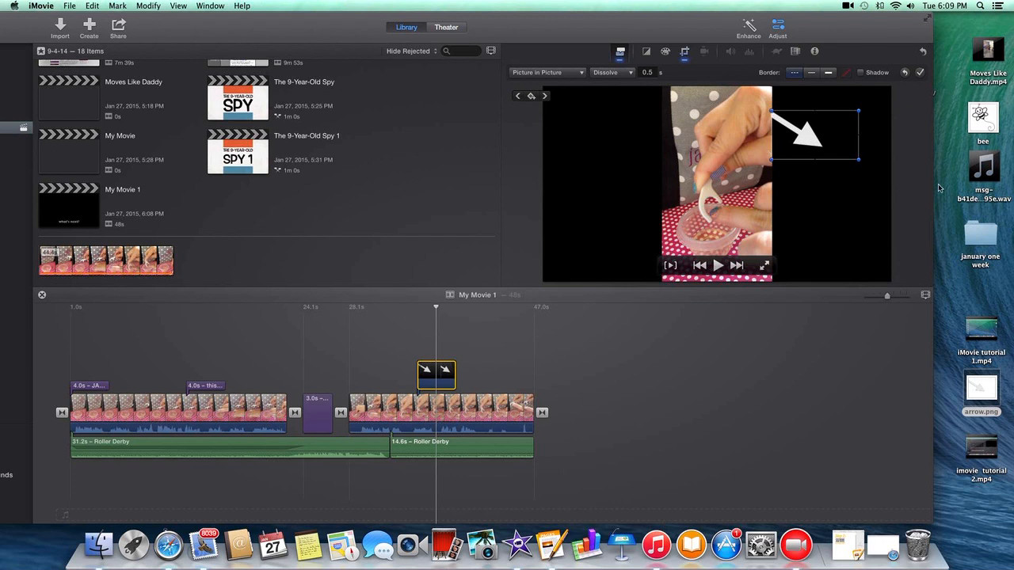
left_click_drag(810, 141, 776, 153)
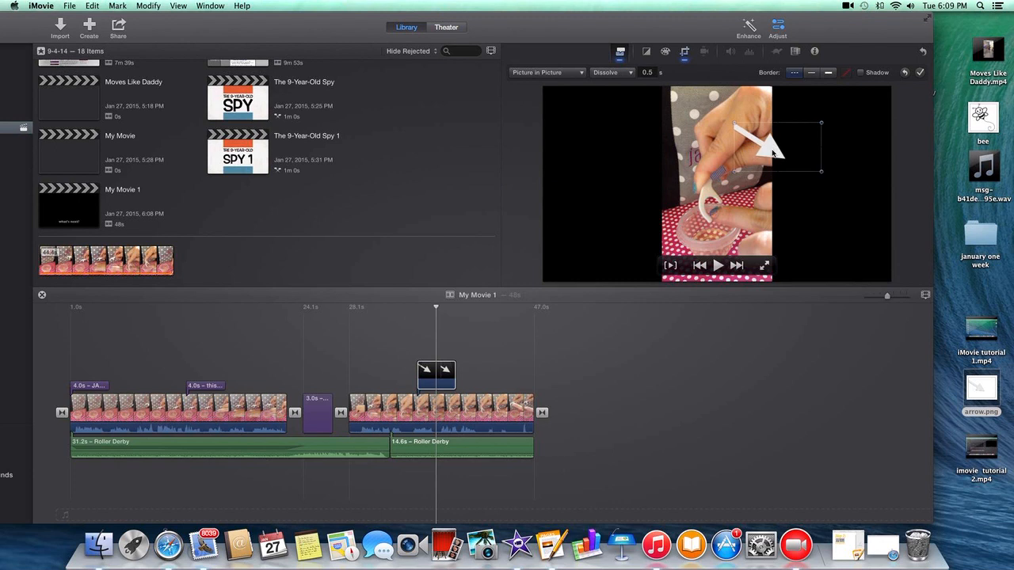
Open the arrow overlay for cropping and shrink its Ken Burns Start frame to match the End frame.
left_click(685, 52)
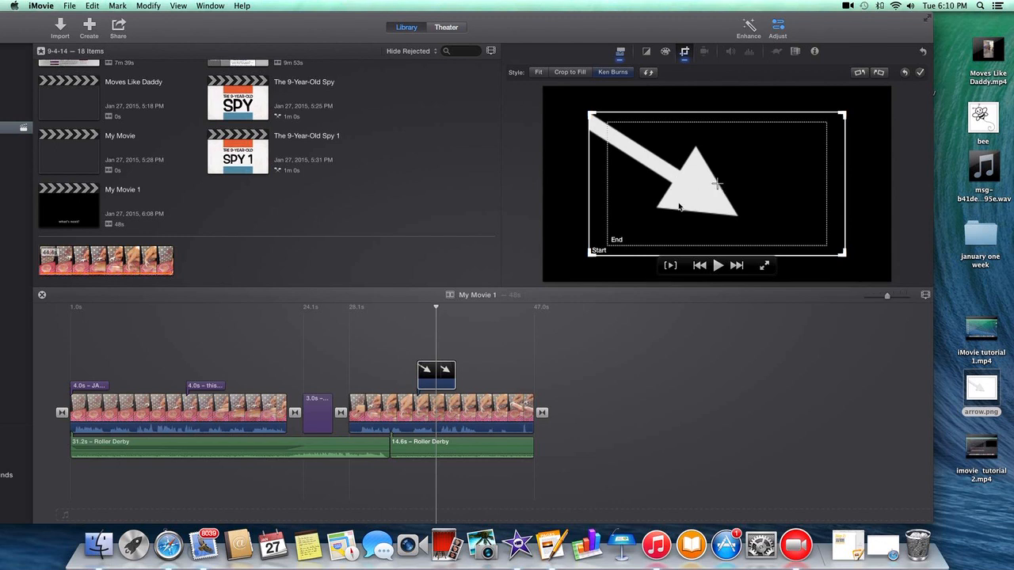
mouse_move(655, 217)
left_mouse_down()
mouse_move(650, 225)
mouse_move(663, 218)
left_mouse_up()
left_click_drag(596, 256, 606, 248)
left_click_drag(855, 120, 825, 117)
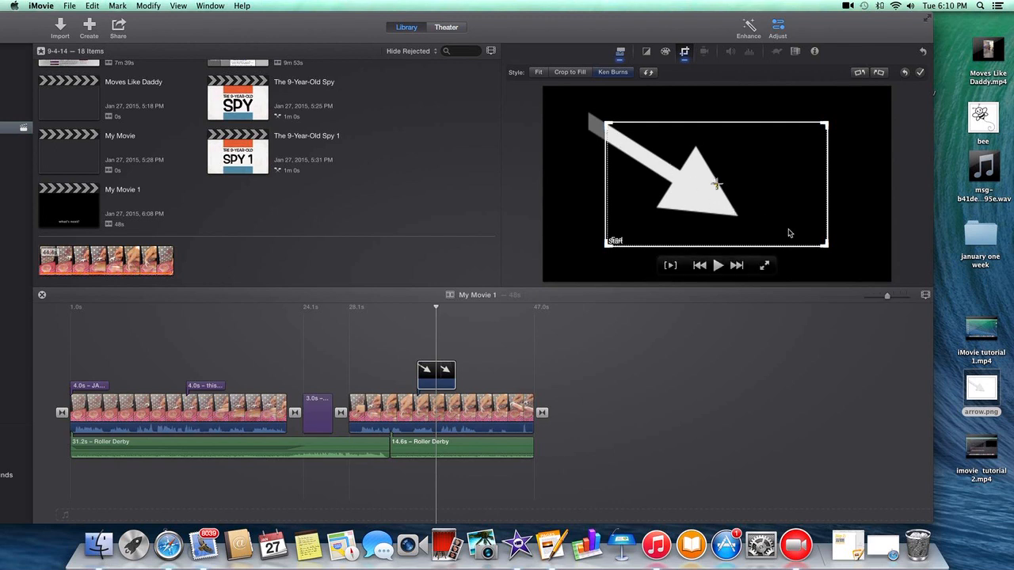
Rotate the arrow overlay 180 degrees clockwise, fit the Ken Burns Start frame onto the End frame, and apply the crop.
left_click(883, 75)
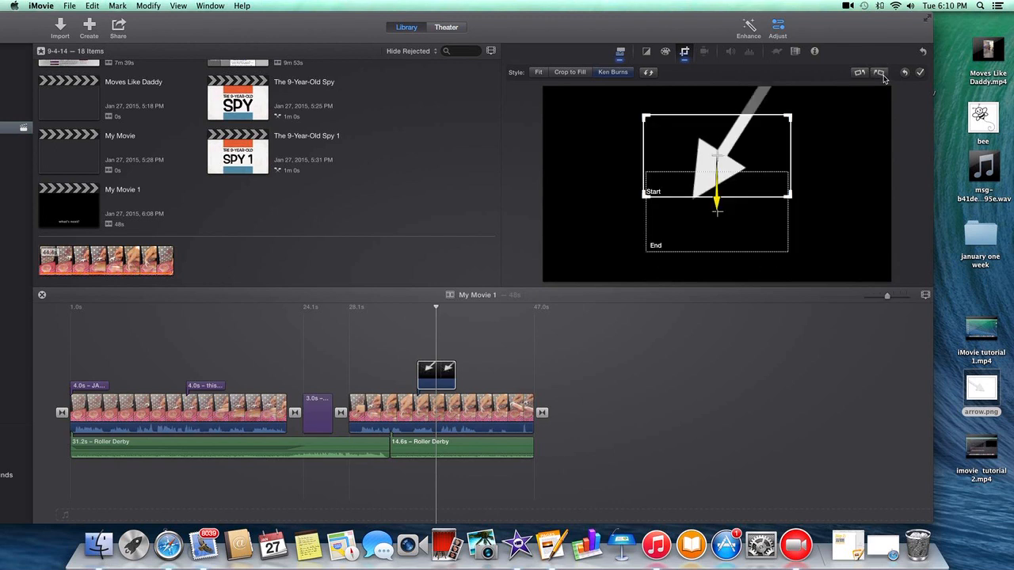
left_click_drag(779, 131, 782, 182)
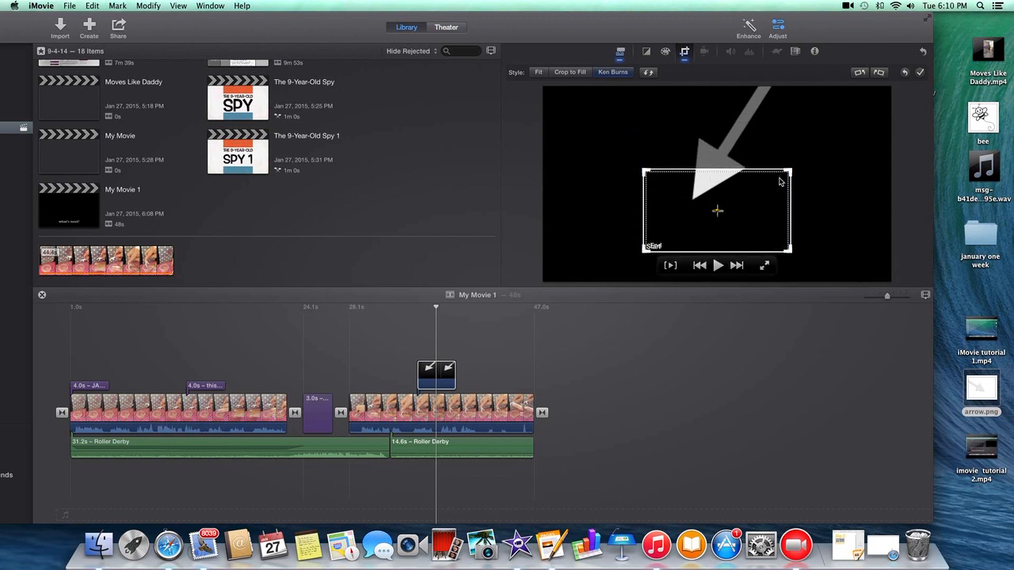
left_click(882, 76)
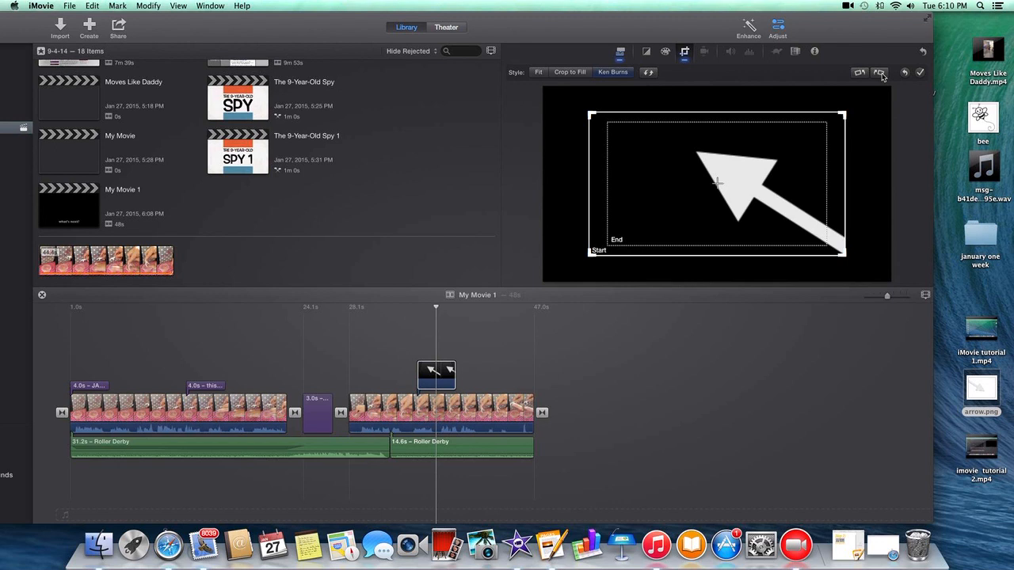
left_click_drag(845, 115, 829, 121)
left_click_drag(591, 252, 607, 245)
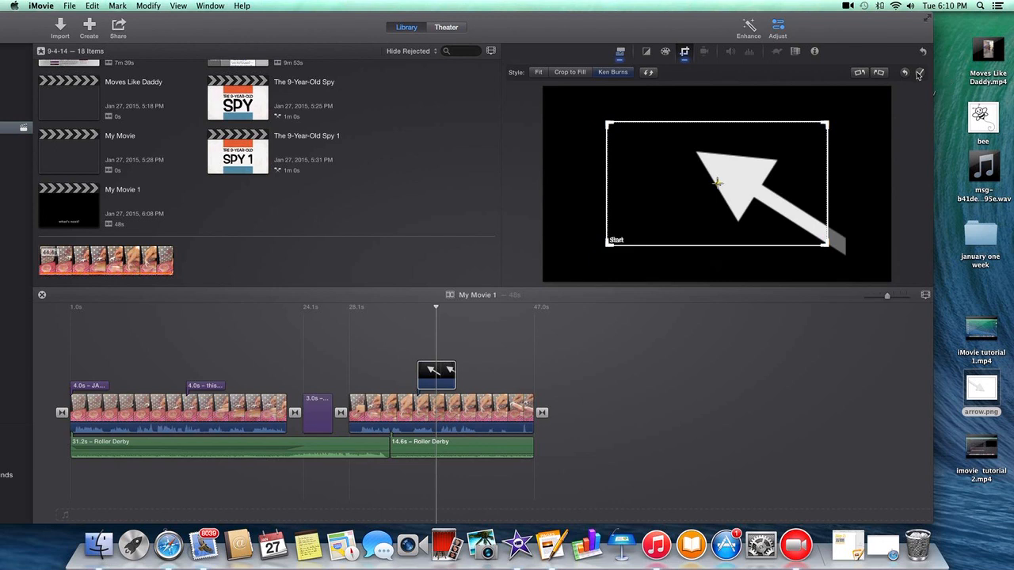
left_click(919, 73)
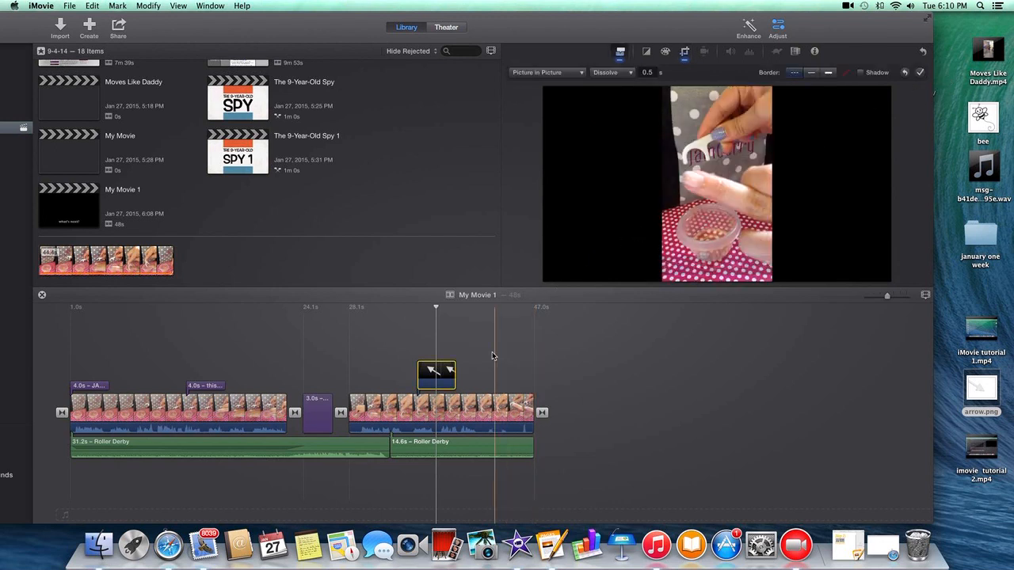
Move the arrow overlay down in the video frame so its tip points at the flosser above the container.
left_click(447, 375)
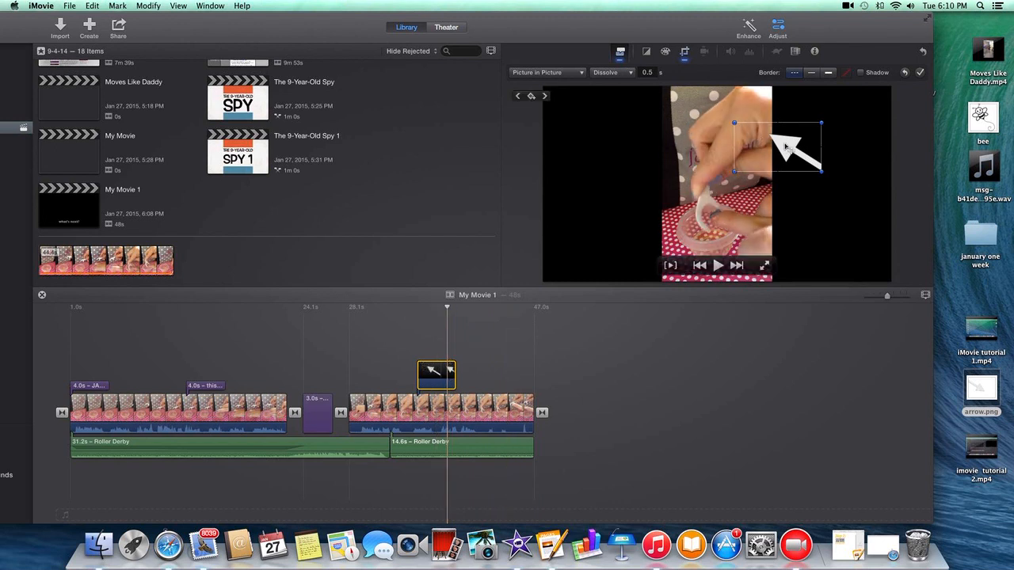
left_click_drag(784, 155, 757, 229)
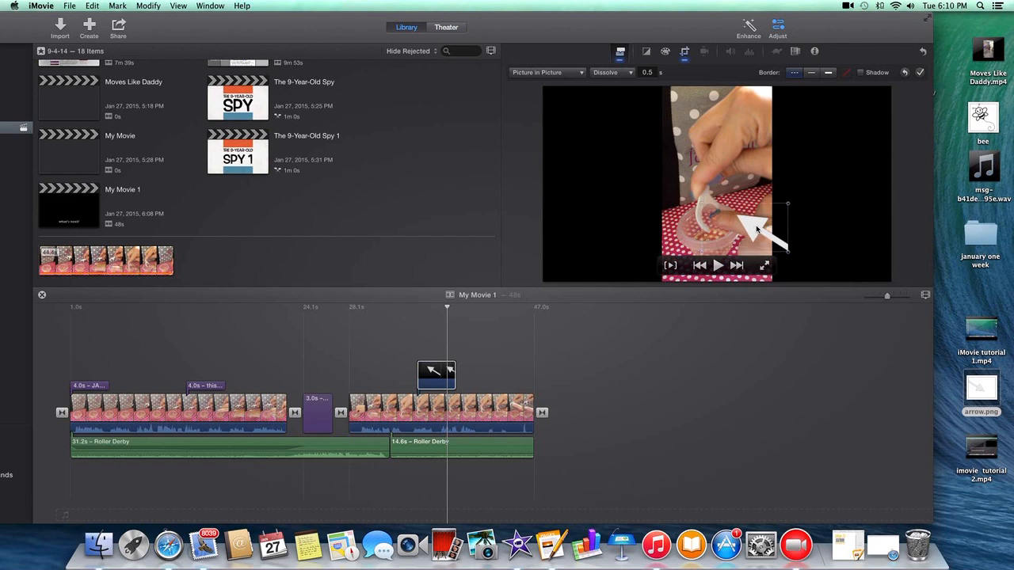
left_click_drag(757, 229, 757, 229)
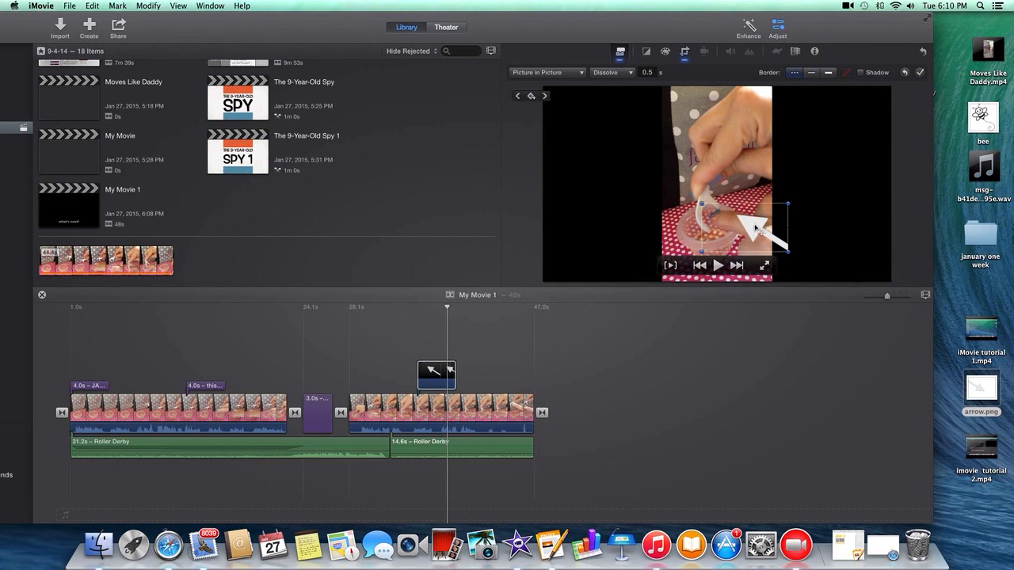
Add a Lower title above the arrow overlay in the timeline, starting together with it.
left_click_drag(302, 35, 368, 34)
left_click(27, 464)
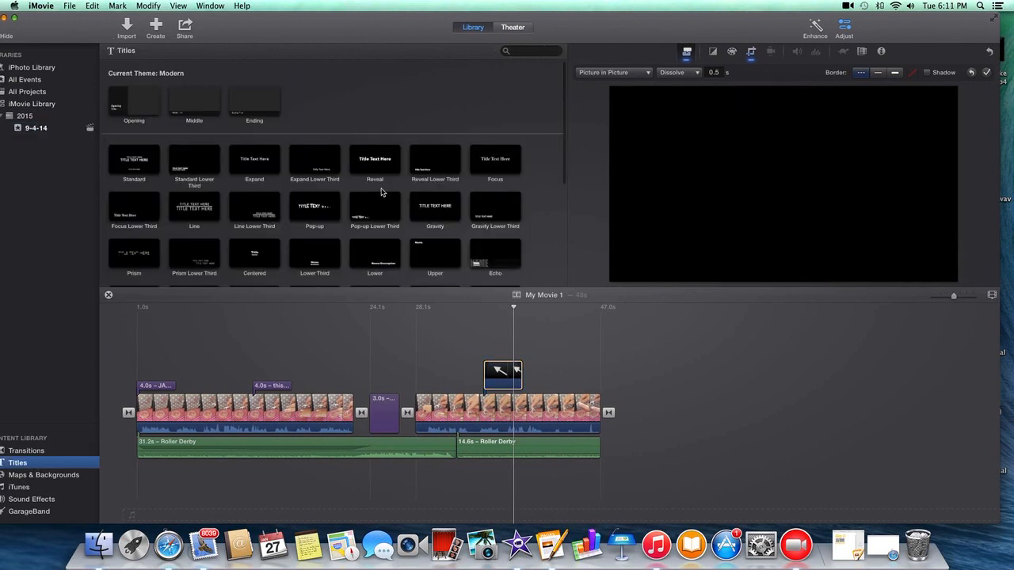
scroll(379, 229, "down", 1)
left_click_drag(377, 237, 486, 335)
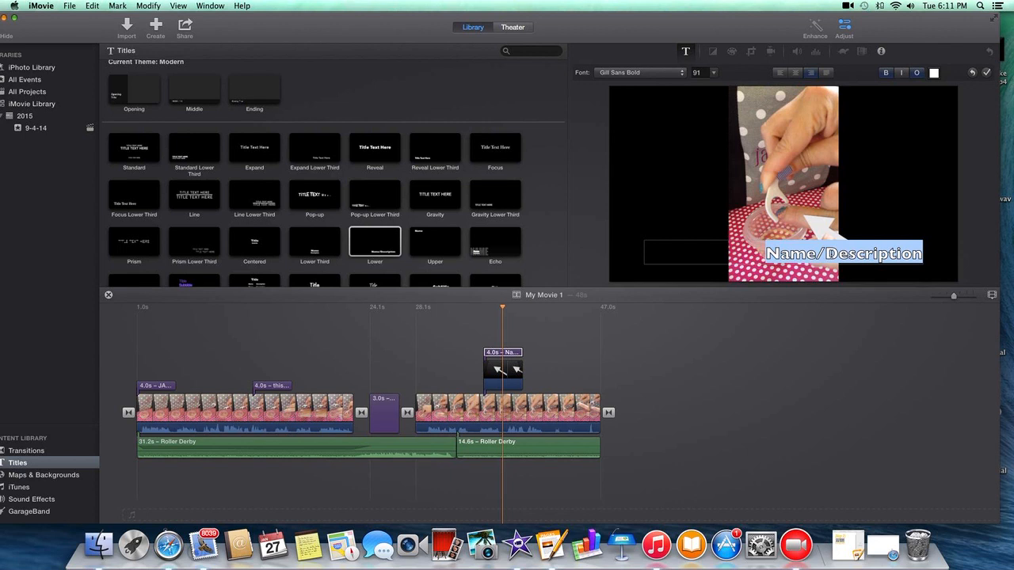
Set the text of the new title above the arrow to "use flosser stick".
type("use flosser")
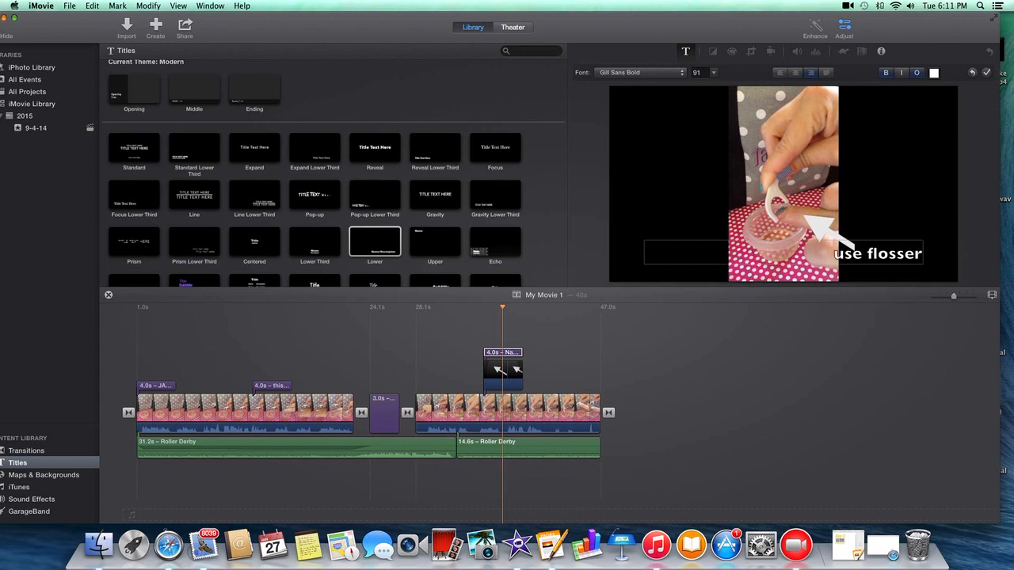
type(" sick")
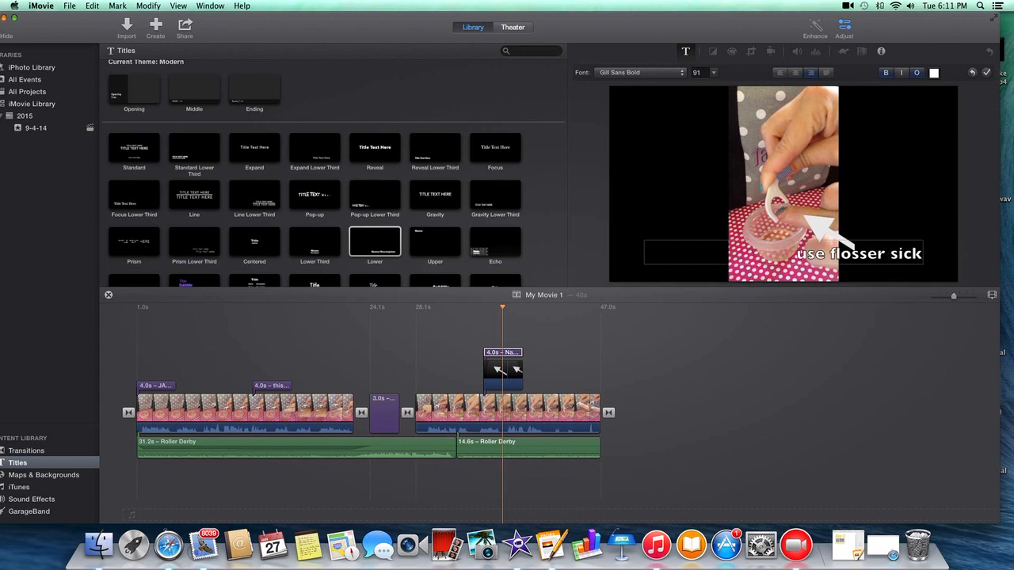
key("BackSpace")
key("BackSpace")
key("BackSpace")
type("tick")
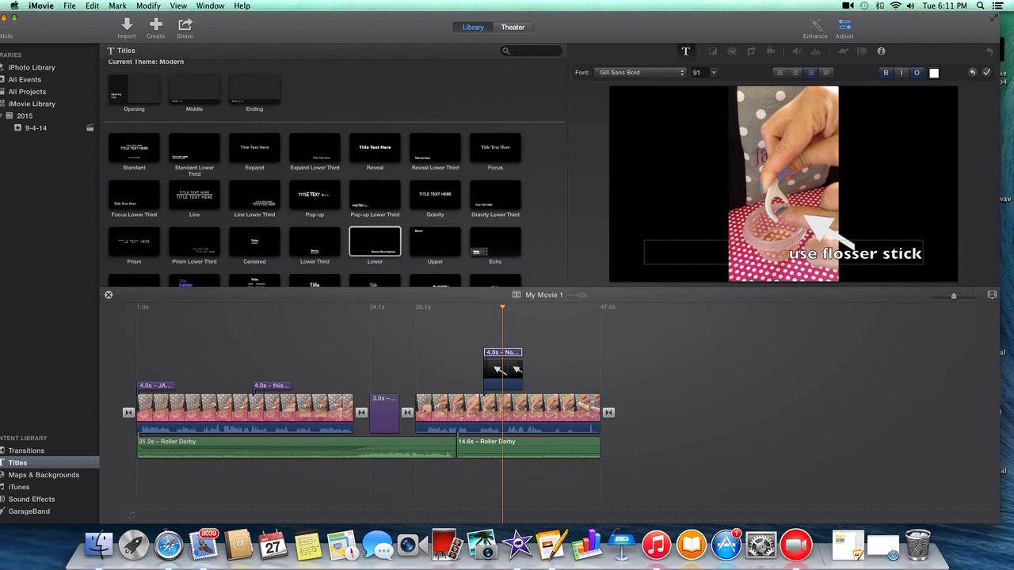
left_click(630, 227)
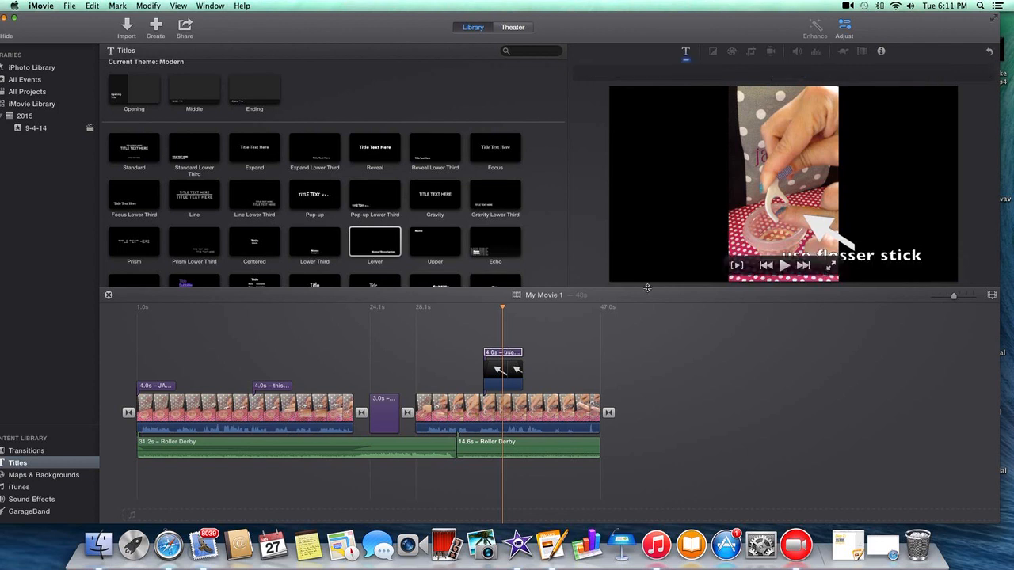
Play the whole movie from the beginning to review its titles, transitions, music and arrow overlay.
left_click(770, 269)
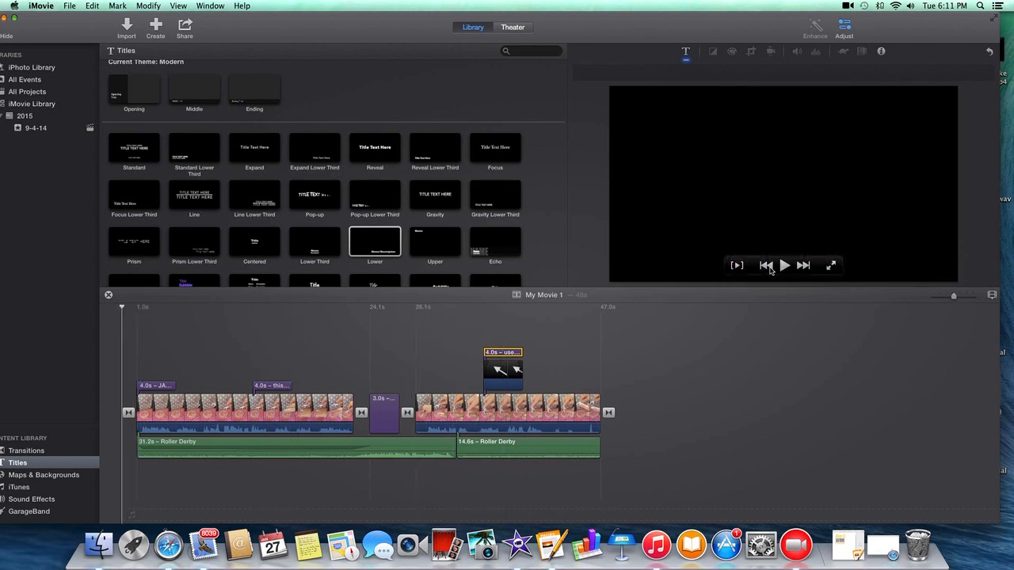
left_click(785, 267)
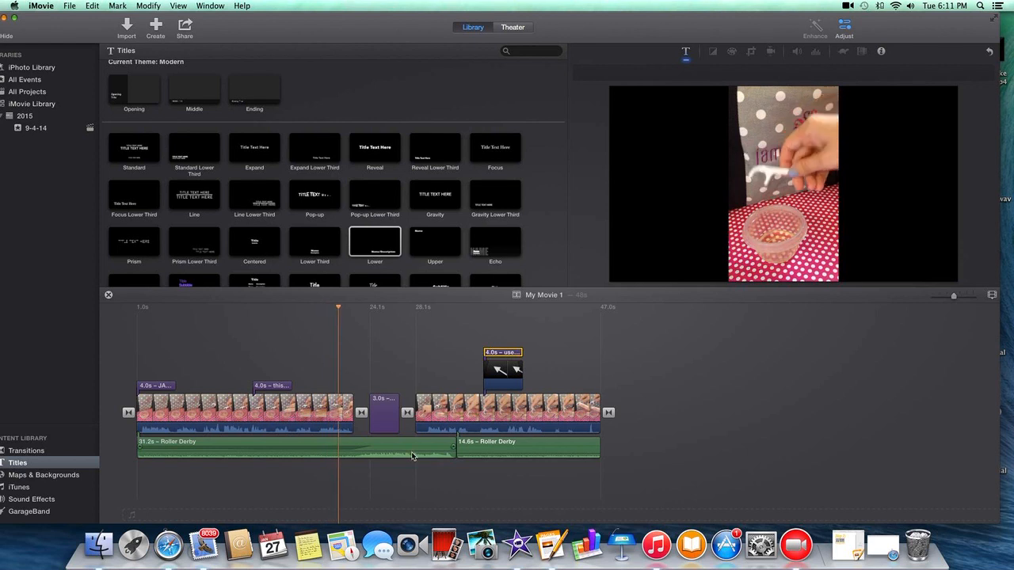
mouse_move(417, 455)
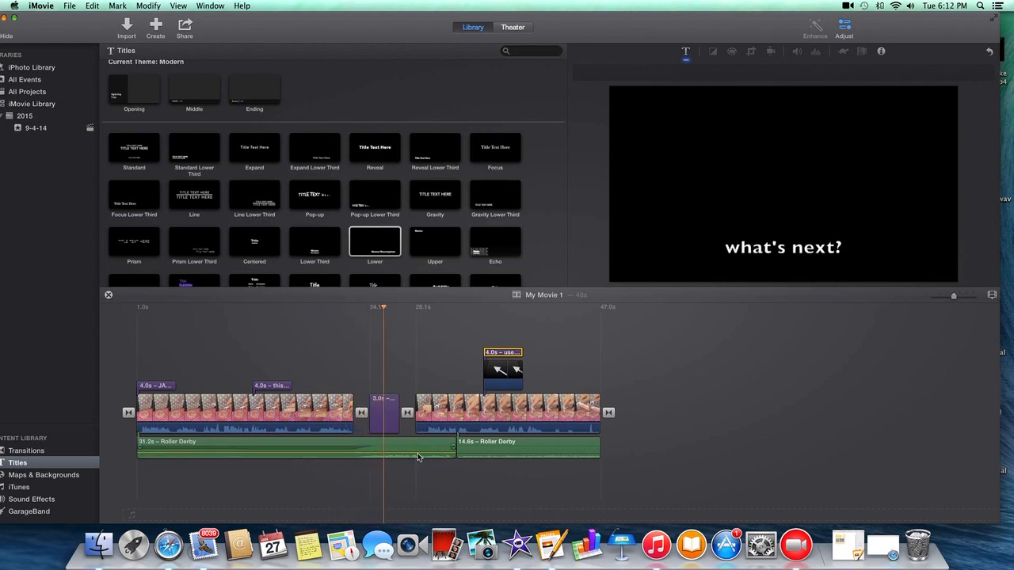
mouse_move(819, 253)
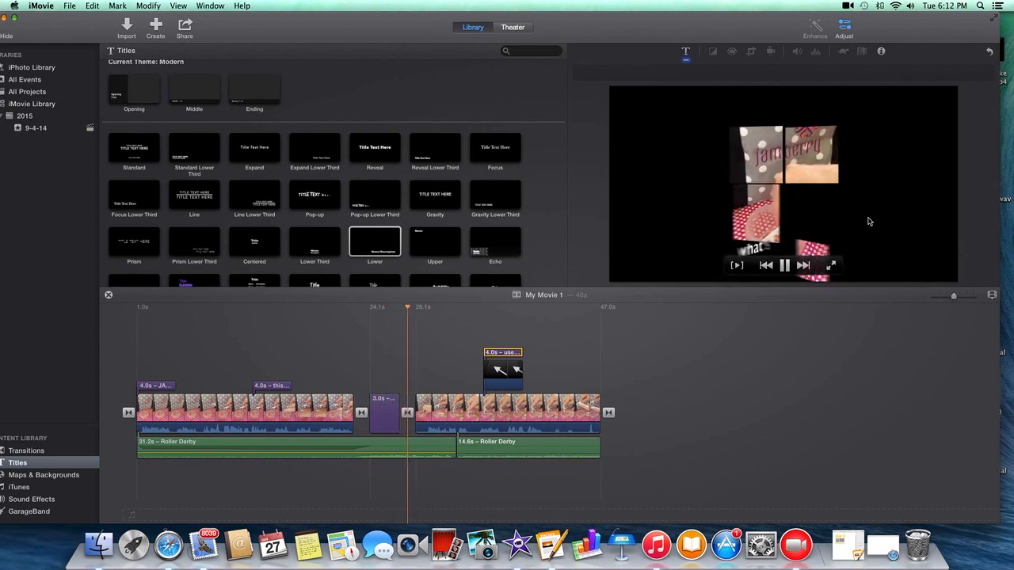